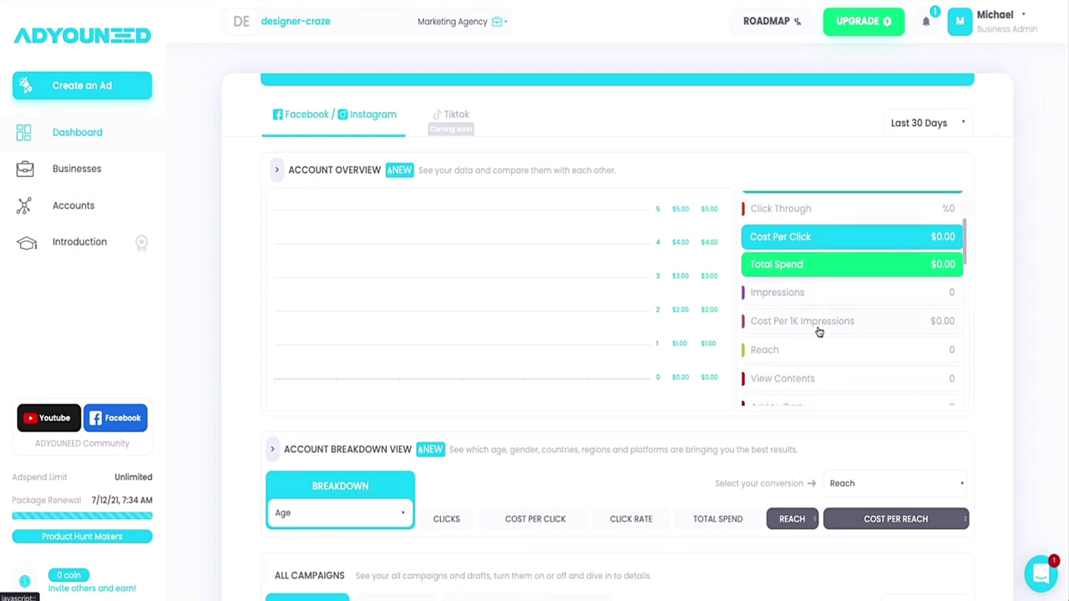
Step: Limit the account overview chart to the Clicks, Cost Per Click and Impressions metrics
{"action": "scroll", "coordinate": [820, 330], "scroll_direction": "down", "scroll_amount": 1}
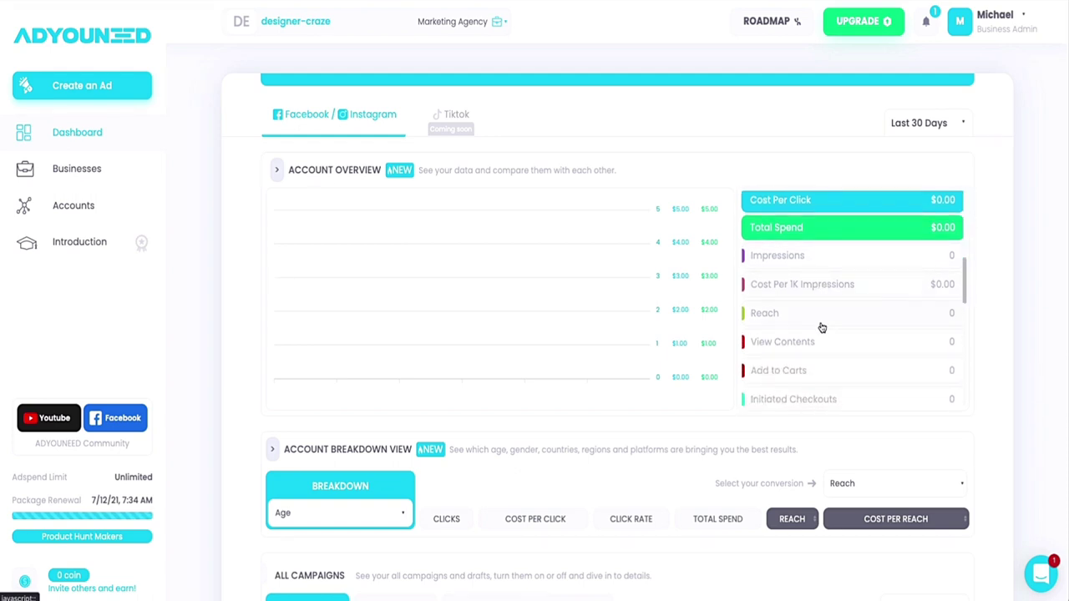
{"action": "scroll", "coordinate": [821, 327], "scroll_direction": "down", "scroll_amount": 1}
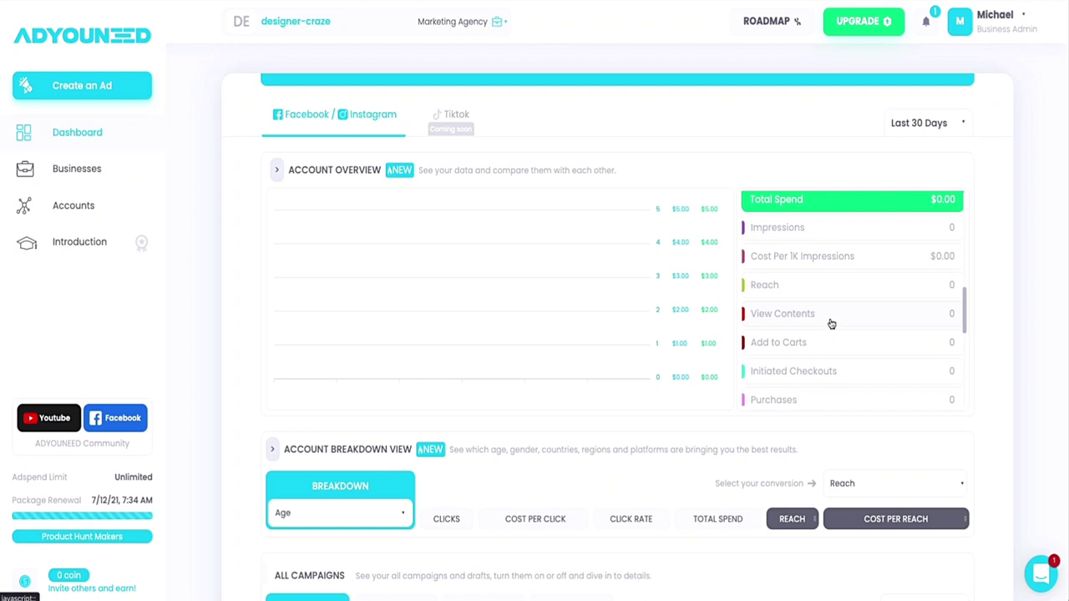
{"action": "scroll", "coordinate": [831, 324], "scroll_direction": "down", "scroll_amount": 1}
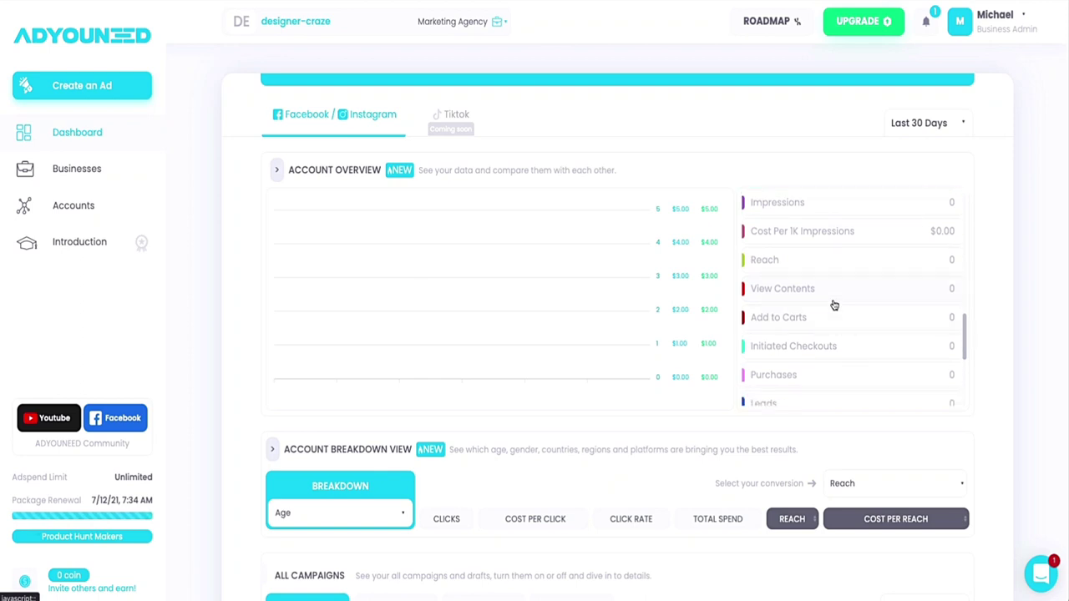
{"action": "scroll", "coordinate": [832, 322], "scroll_direction": "down", "scroll_amount": 1}
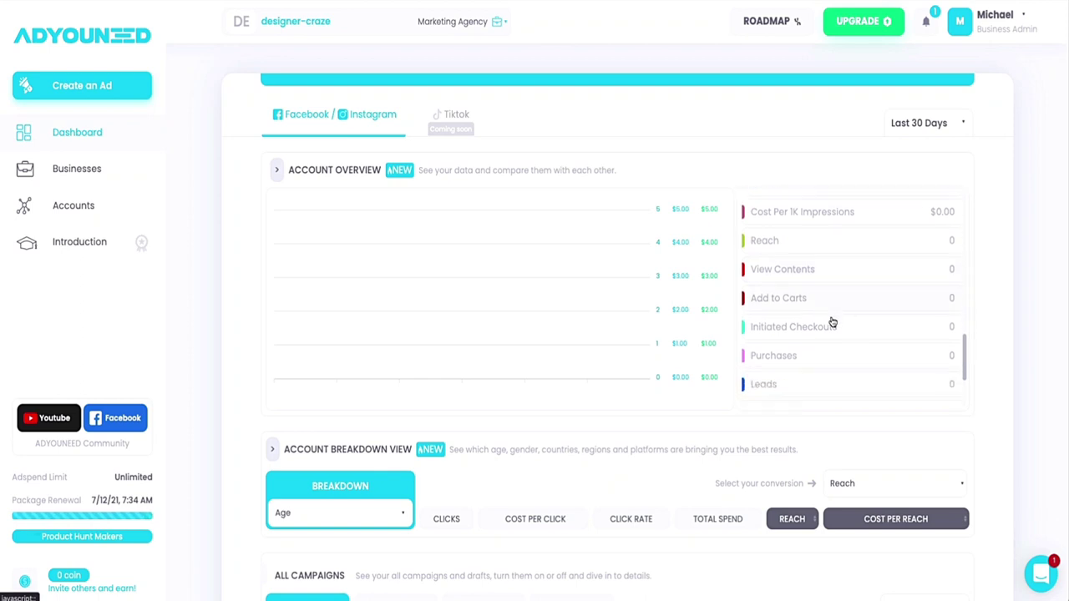
{"action": "scroll", "coordinate": [847, 331], "scroll_direction": "down", "scroll_amount": 3}
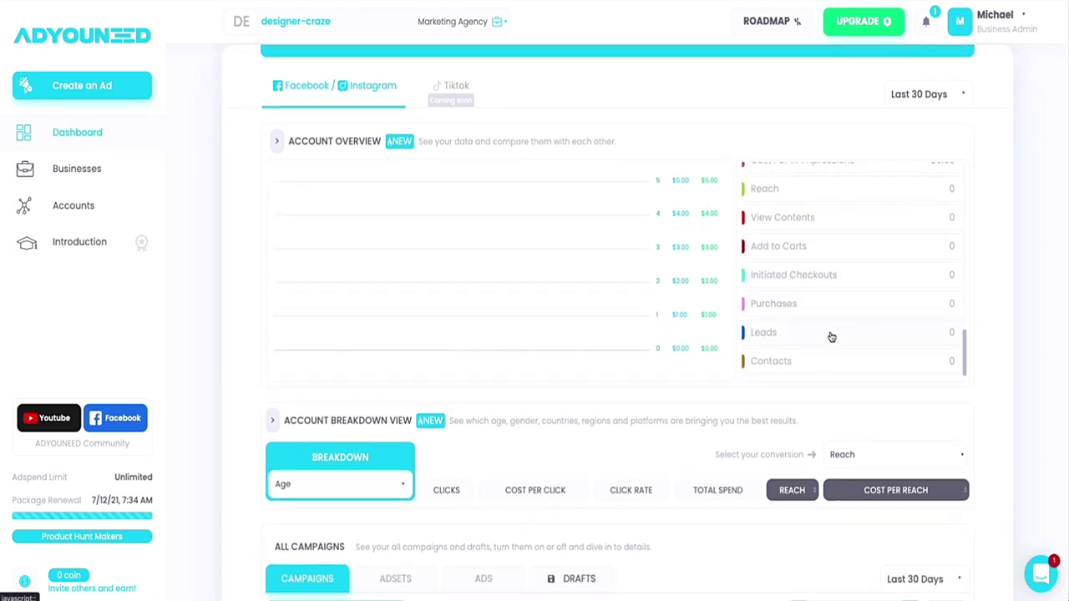
{"action": "scroll", "coordinate": [819, 358], "scroll_direction": "up", "scroll_amount": 5}
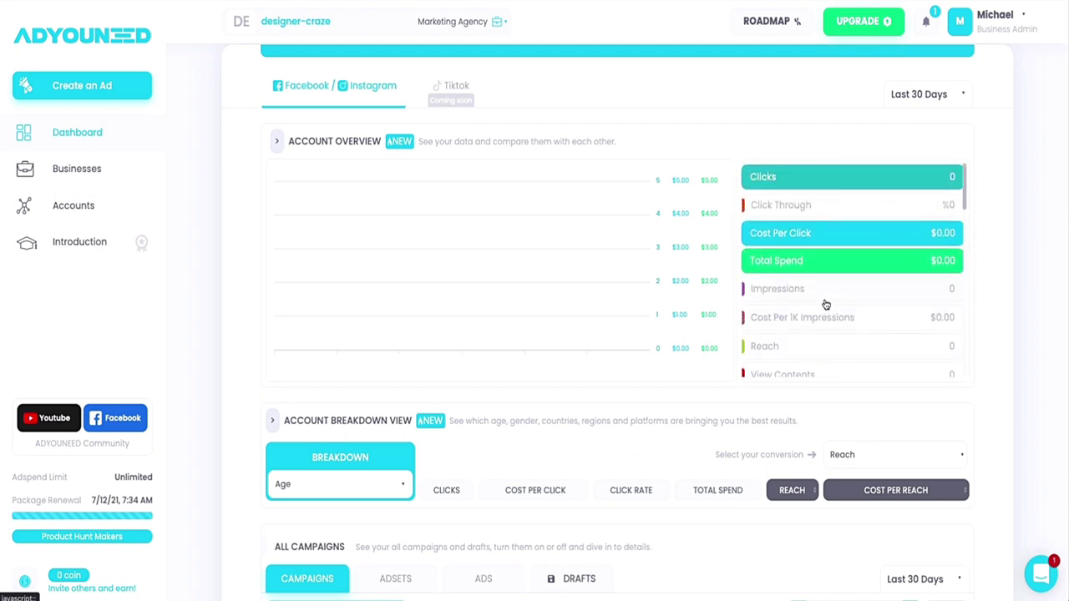
{"action": "left_click", "coordinate": [810, 237]}
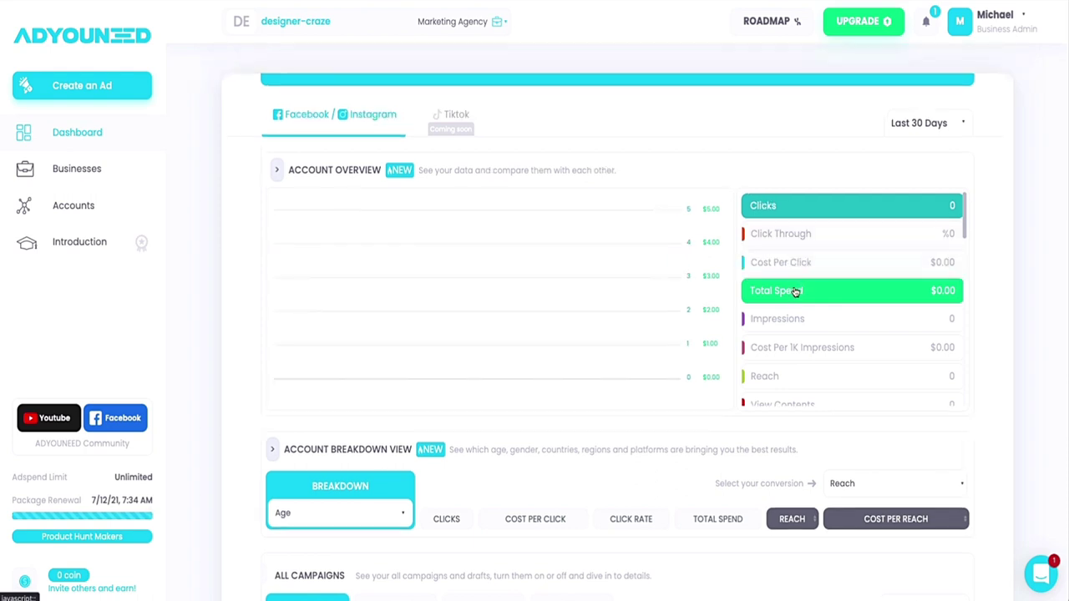
{"action": "left_click", "coordinate": [796, 291]}
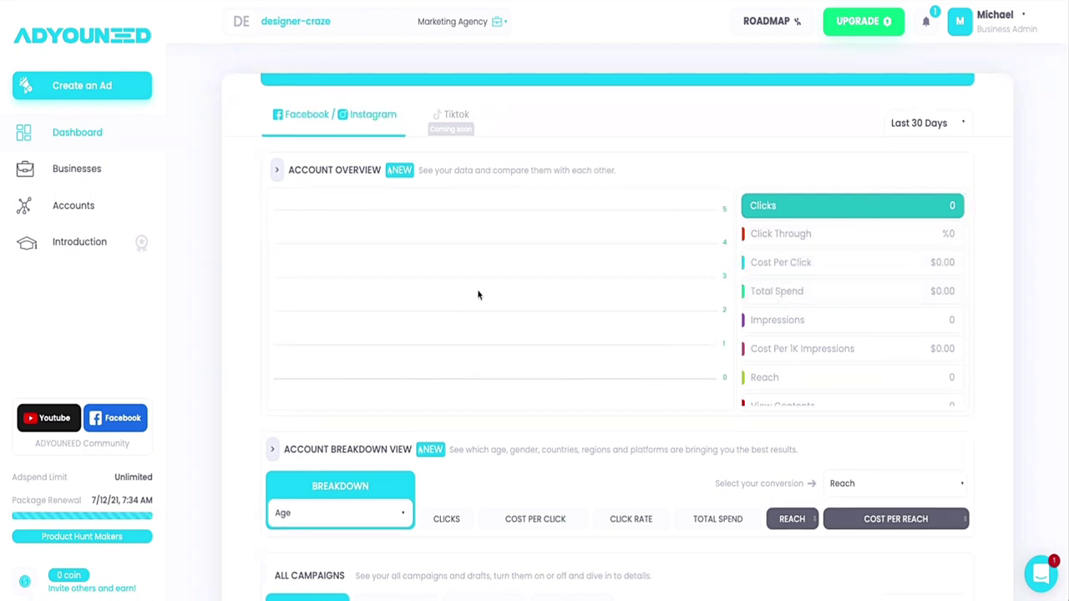
{"action": "left_click", "coordinate": [798, 264]}
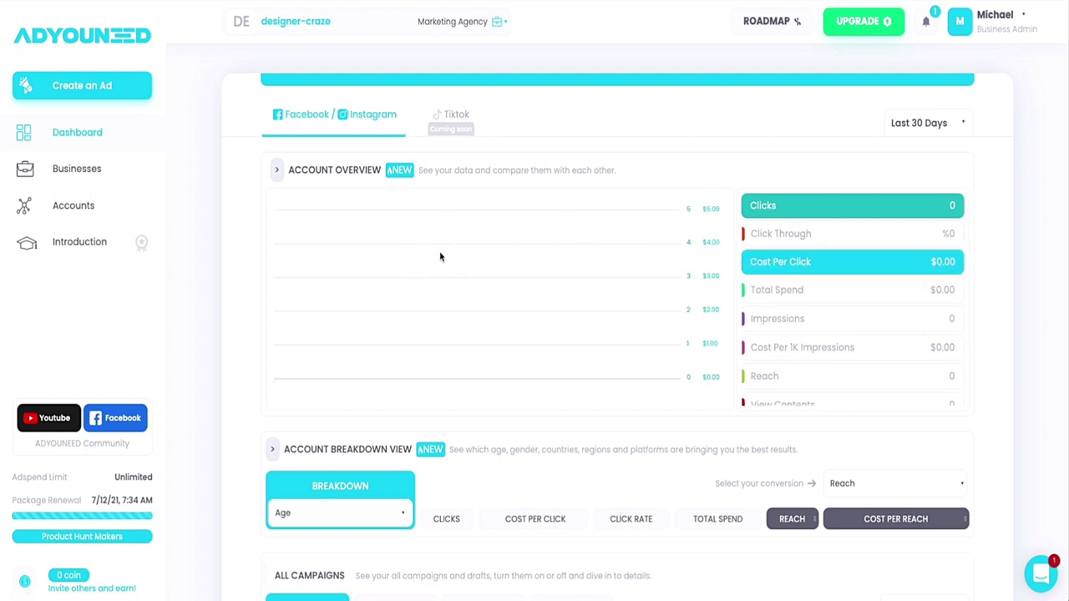
{"action": "left_click", "coordinate": [807, 321]}
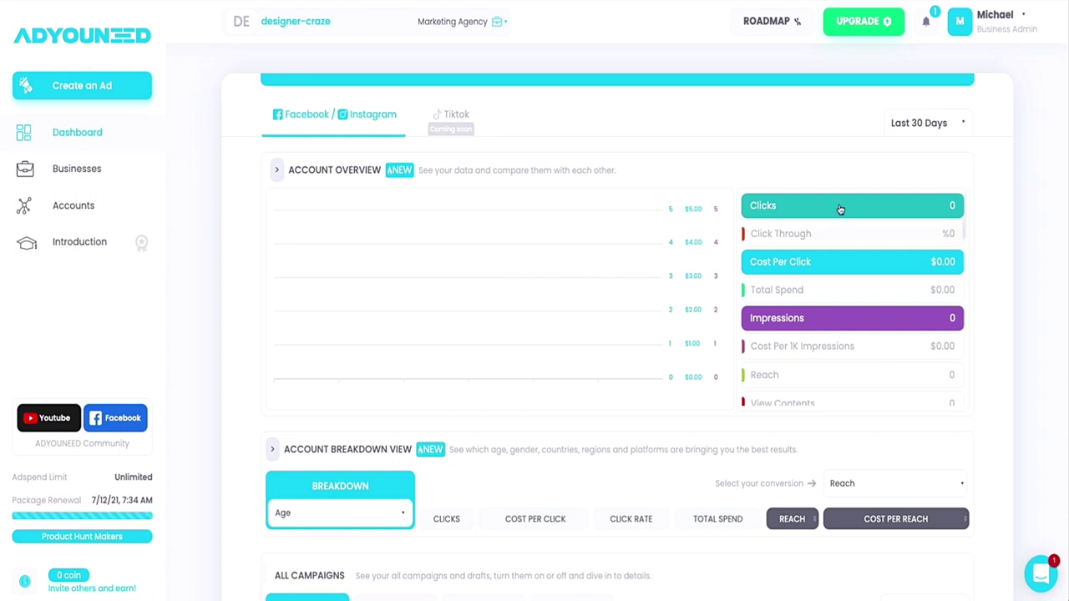
Step: Examine the date range options available for the account data, leaving the selection as it is
{"action": "left_click", "coordinate": [964, 127]}
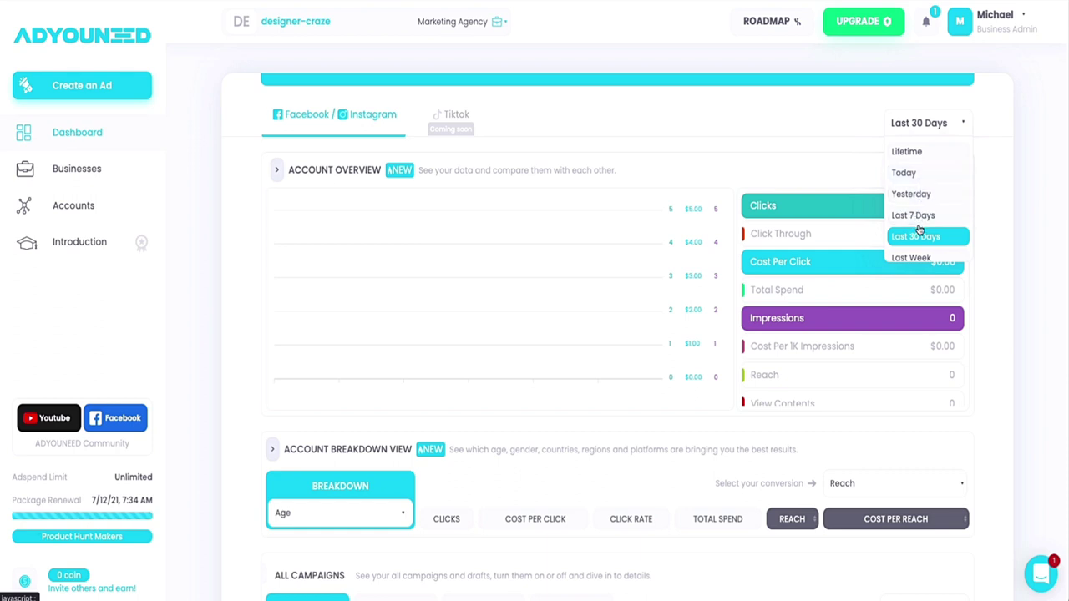
{"action": "scroll", "coordinate": [919, 233], "scroll_direction": "down", "scroll_amount": 2}
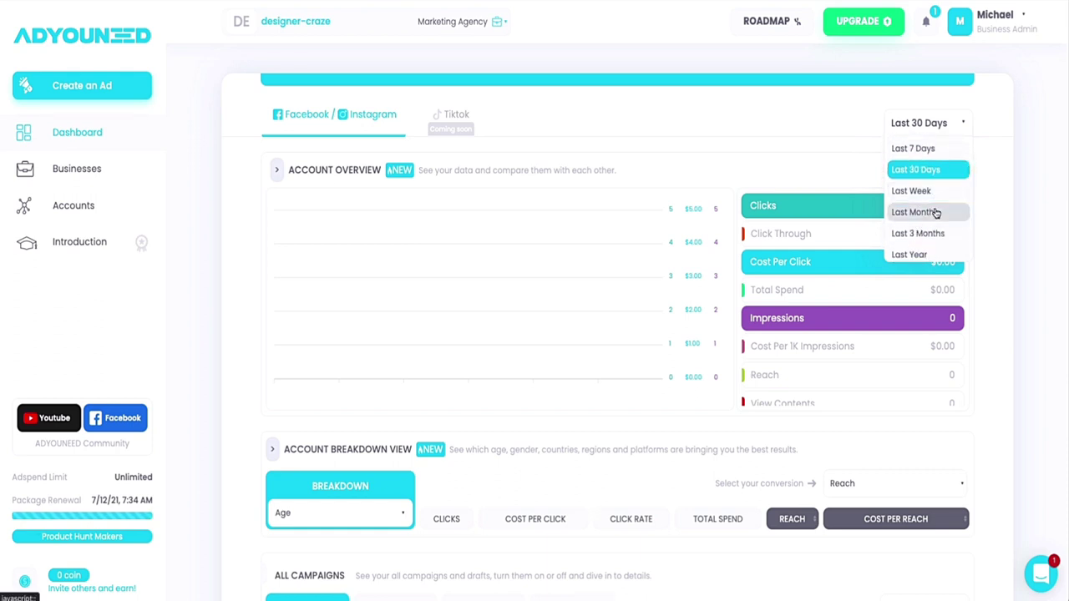
{"action": "scroll", "coordinate": [935, 215], "scroll_direction": "down", "scroll_amount": 2}
{"action": "scroll", "coordinate": [935, 217], "scroll_direction": "up", "scroll_amount": 1}
{"action": "scroll", "coordinate": [936, 220], "scroll_direction": "down", "scroll_amount": 2}
{"action": "left_click", "coordinate": [518, 224]}
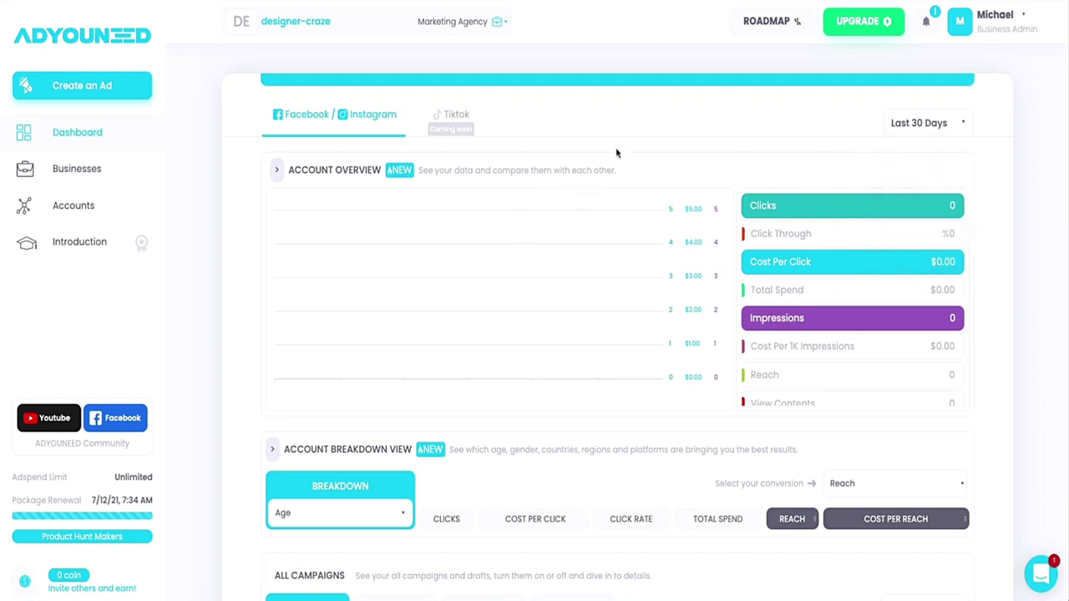
Step: Examine the account breakdown categories and the editable metric columns of the campaigns table
{"action": "scroll", "coordinate": [613, 152], "scroll_direction": "down", "scroll_amount": 1}
{"action": "scroll", "coordinate": [613, 151], "scroll_direction": "down", "scroll_amount": 1}
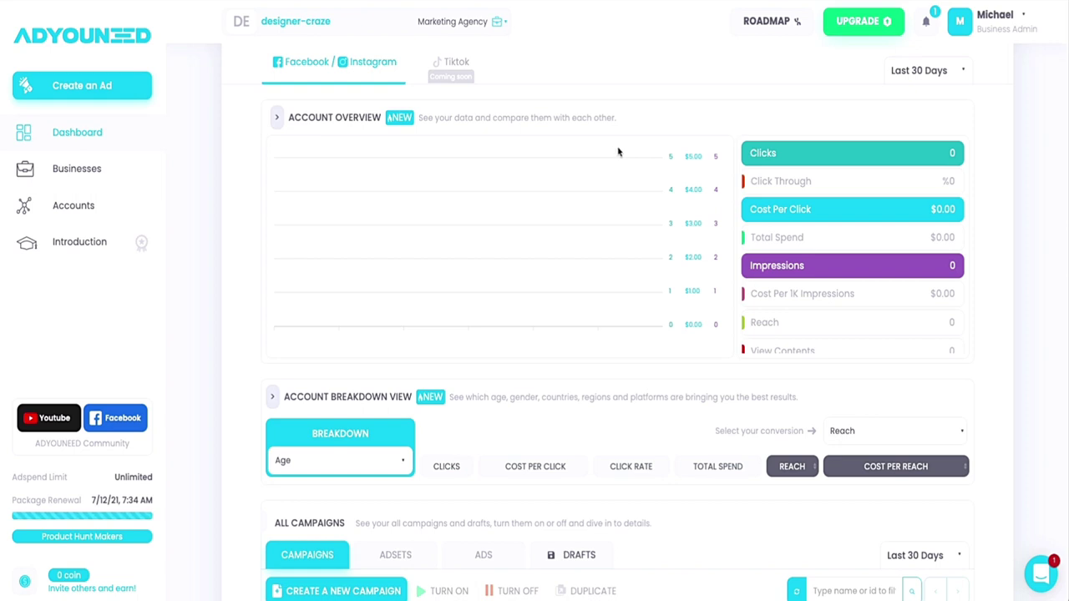
{"action": "scroll", "coordinate": [618, 153], "scroll_direction": "up", "scroll_amount": 2}
{"action": "scroll", "coordinate": [558, 164], "scroll_direction": "down", "scroll_amount": 5}
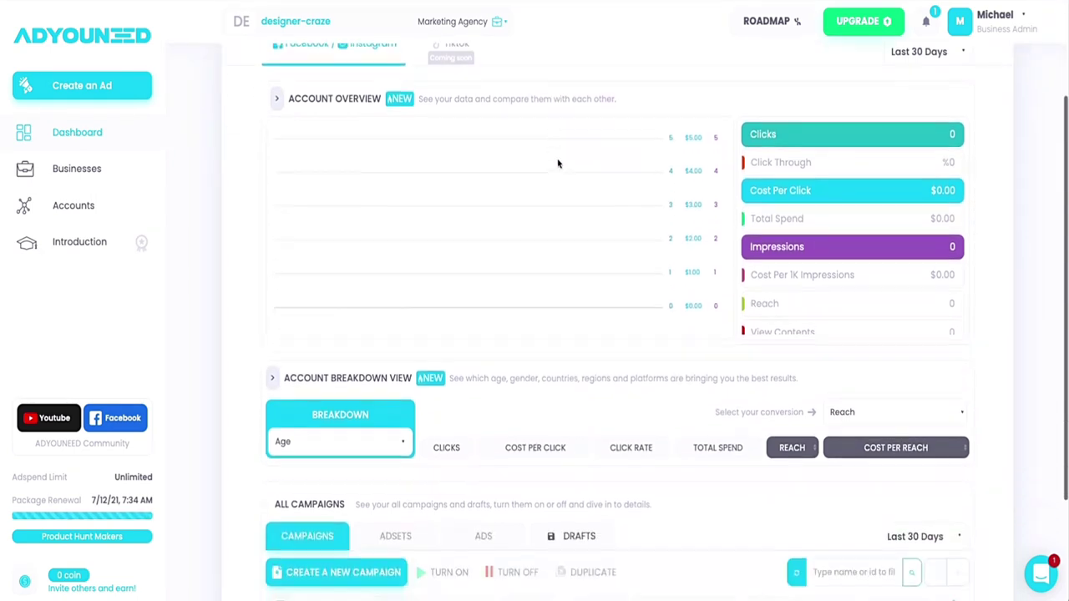
{"action": "scroll", "coordinate": [558, 164], "scroll_direction": "down", "scroll_amount": 1}
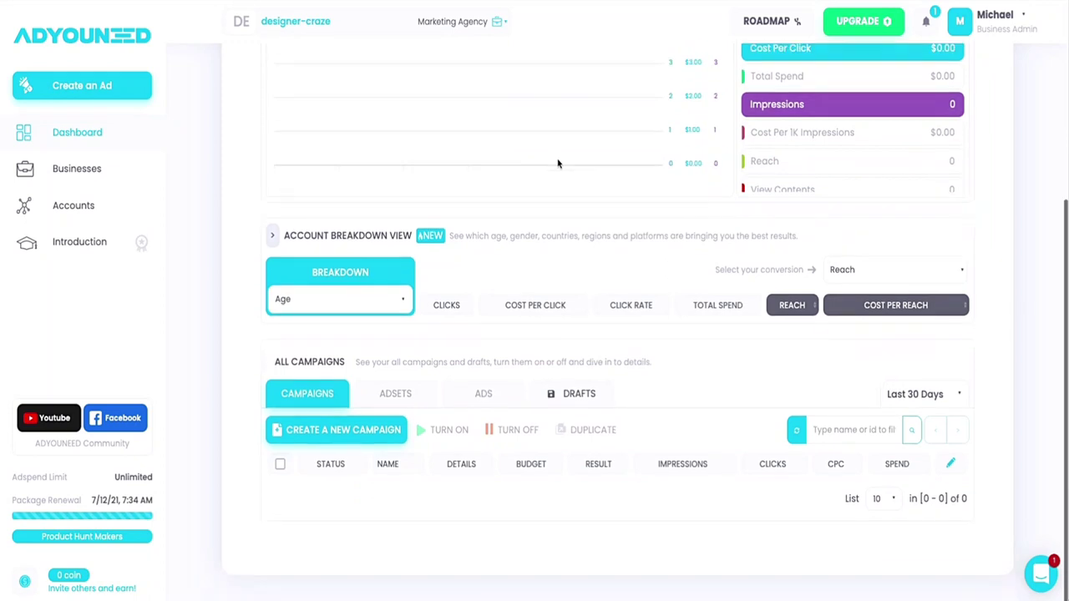
{"action": "left_click", "coordinate": [396, 304]}
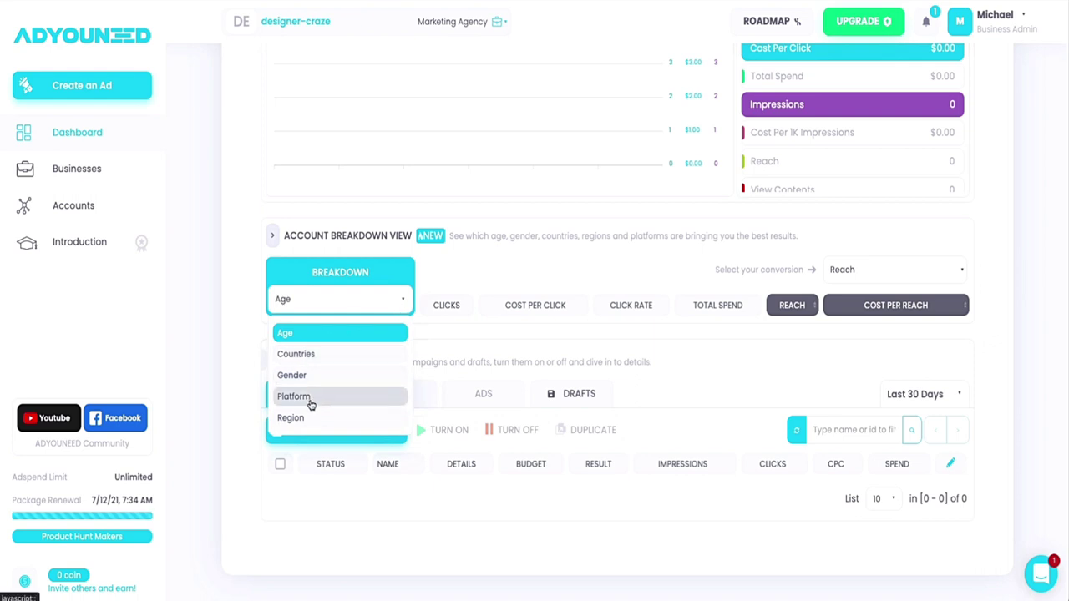
{"action": "left_click", "coordinate": [466, 266]}
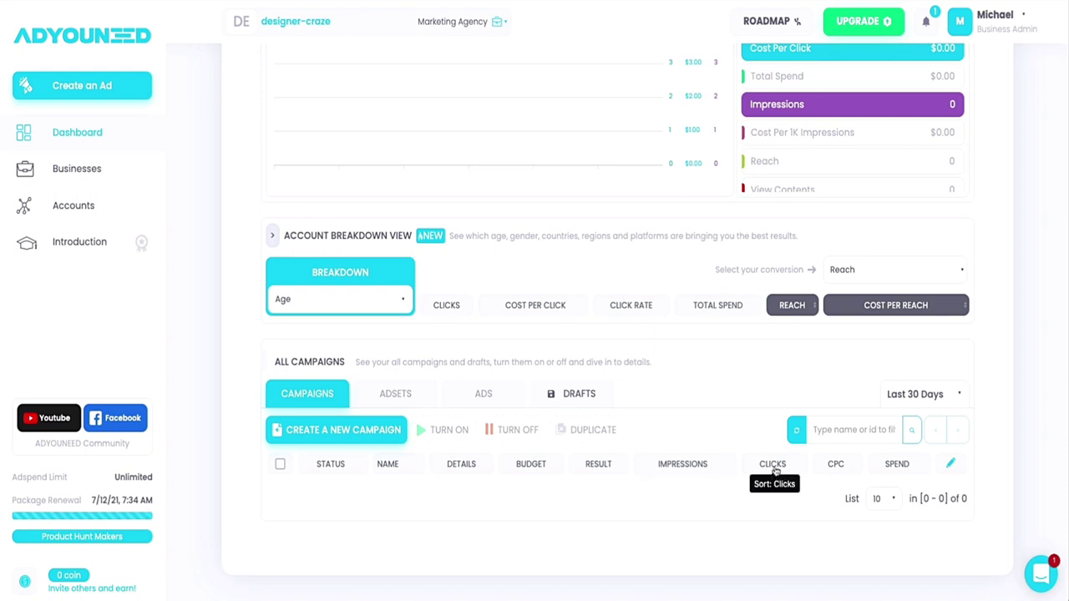
{"action": "left_click", "coordinate": [950, 466]}
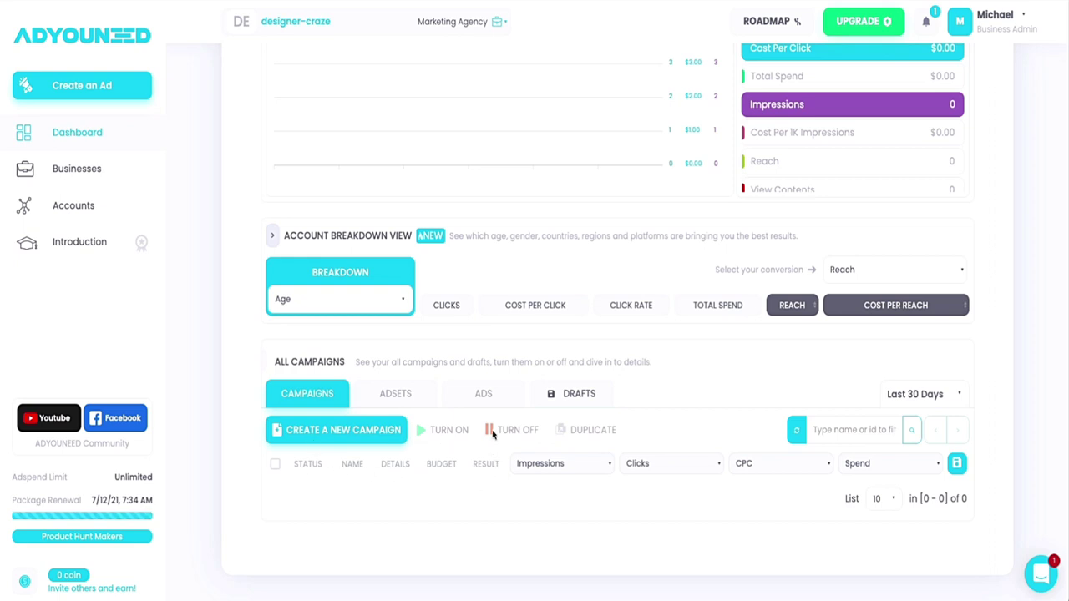
Step: Examine the businesses list, the form for creating a new business and its business category options
{"action": "scroll", "coordinate": [528, 198], "scroll_direction": "up", "scroll_amount": 3}
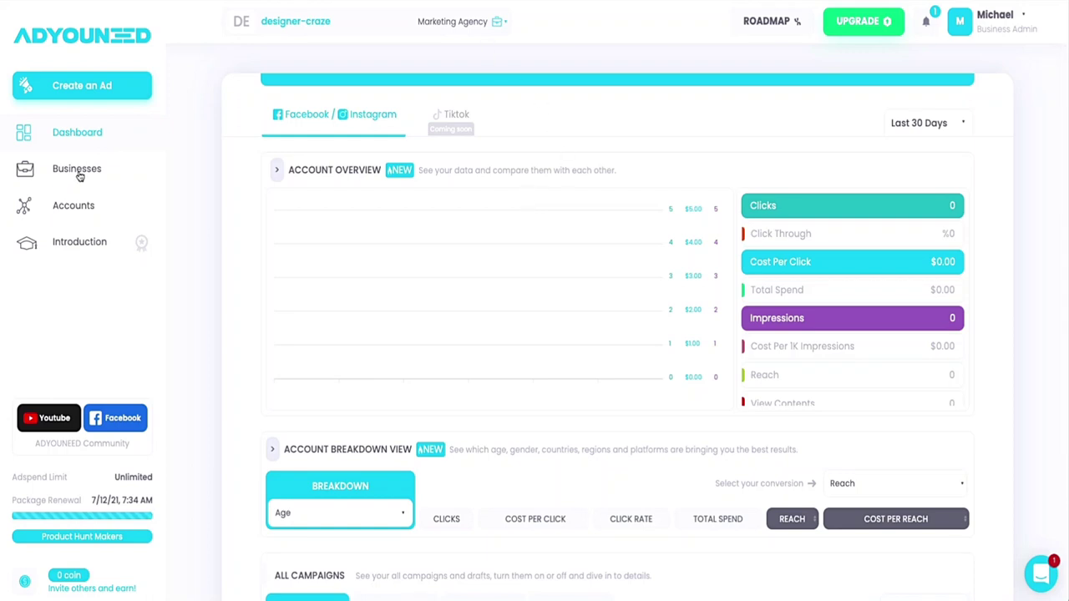
{"action": "left_click", "coordinate": [105, 176]}
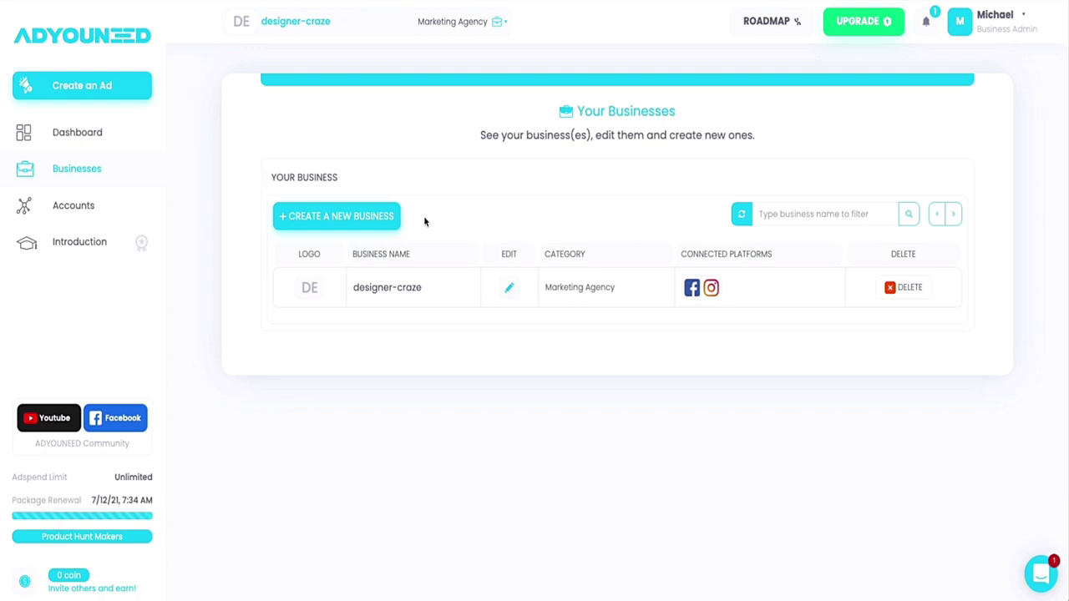
{"action": "left_click", "coordinate": [359, 222]}
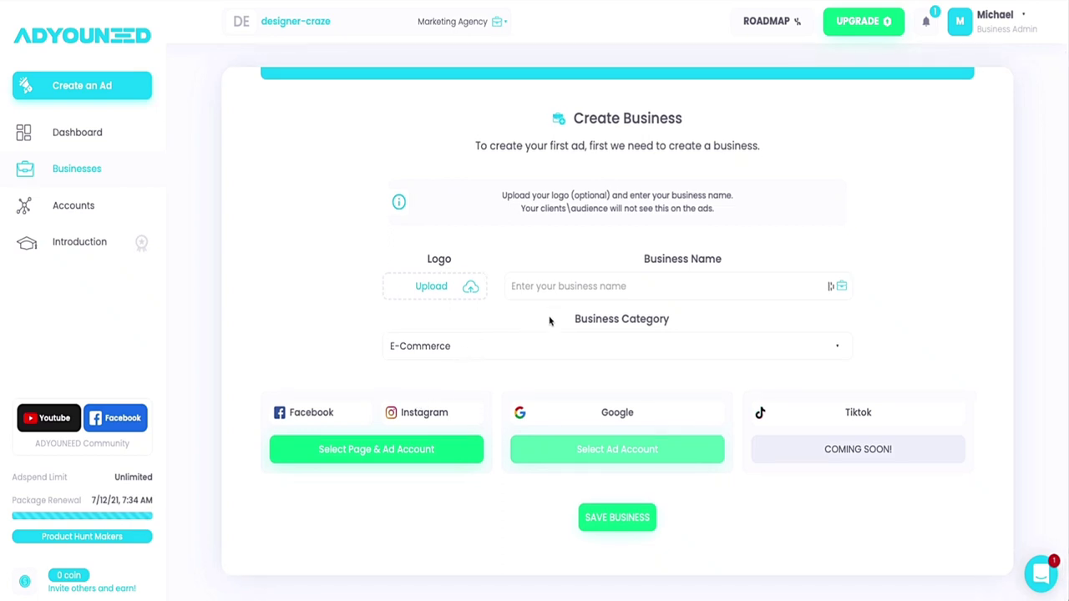
{"action": "left_click", "coordinate": [501, 357]}
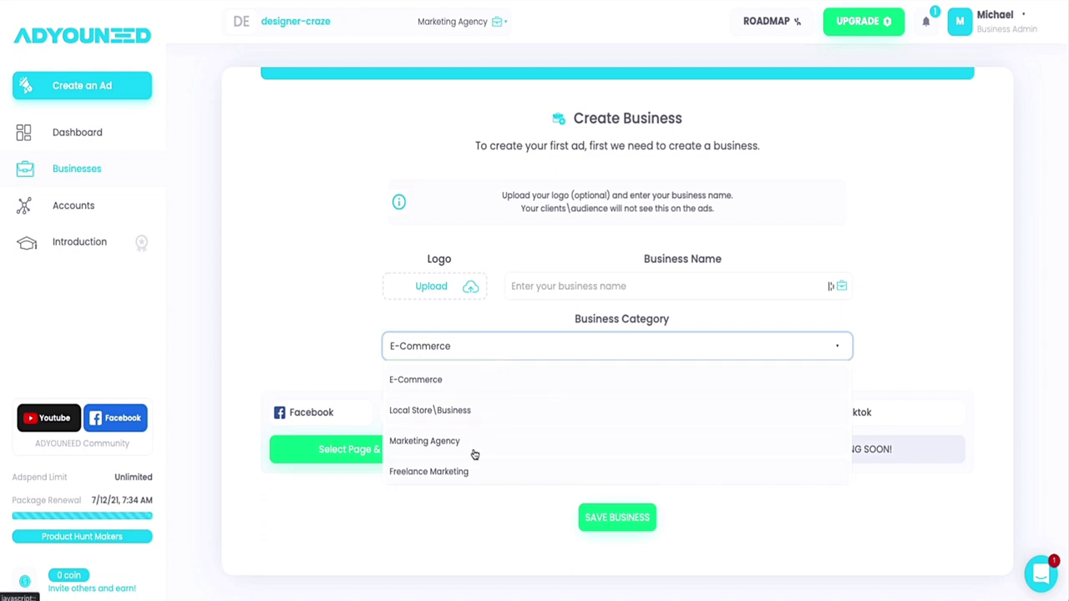
{"action": "left_click", "coordinate": [466, 382]}
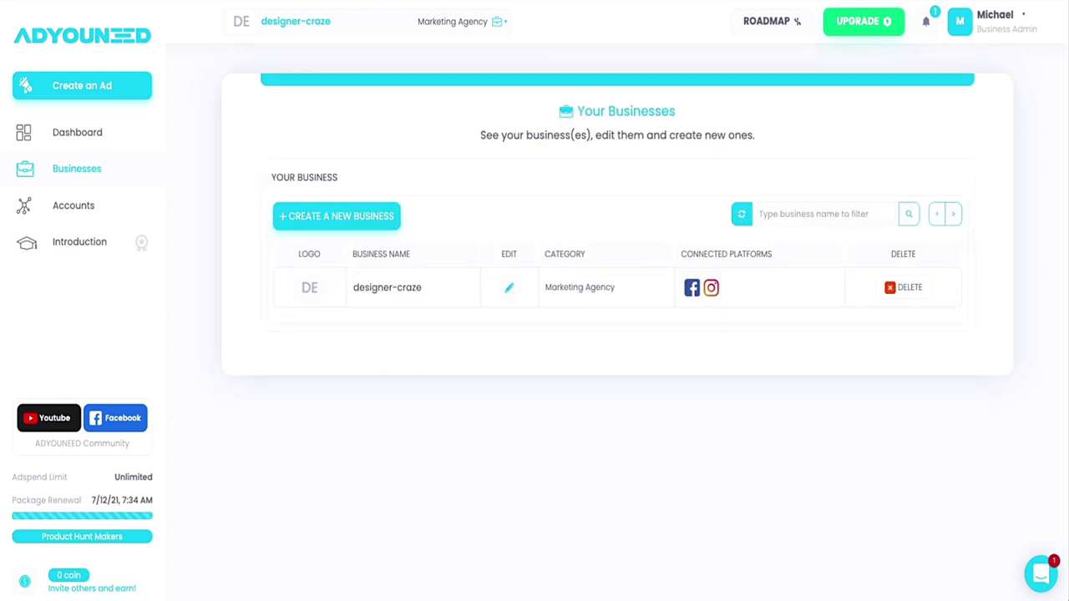
Step: Examine the connected social accounts and the introduction page with its four tutorial videos
{"action": "left_click", "coordinate": [74, 206]}
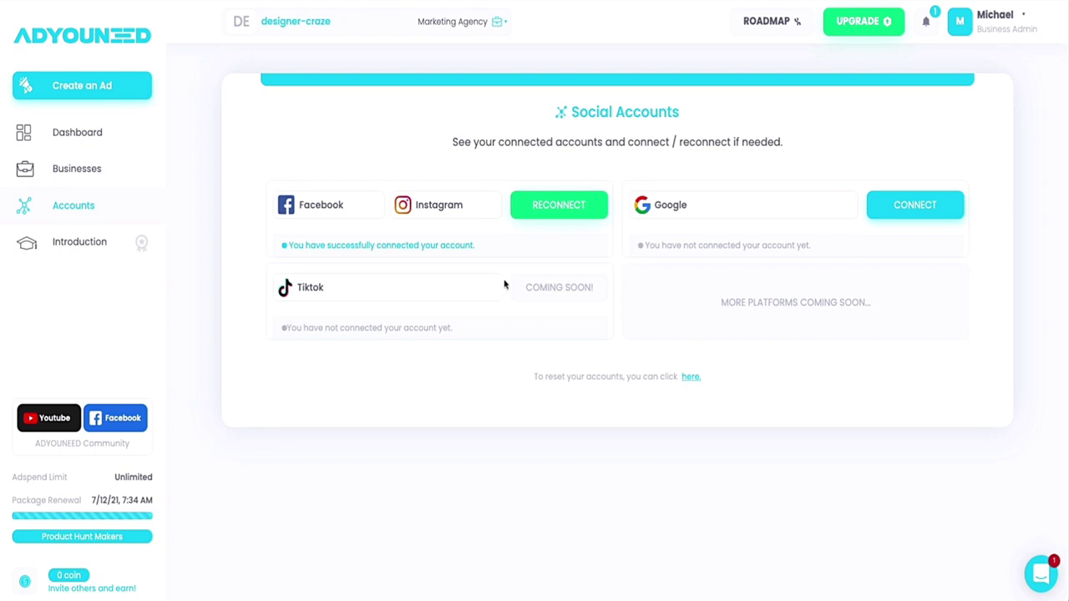
{"action": "left_click", "coordinate": [81, 242]}
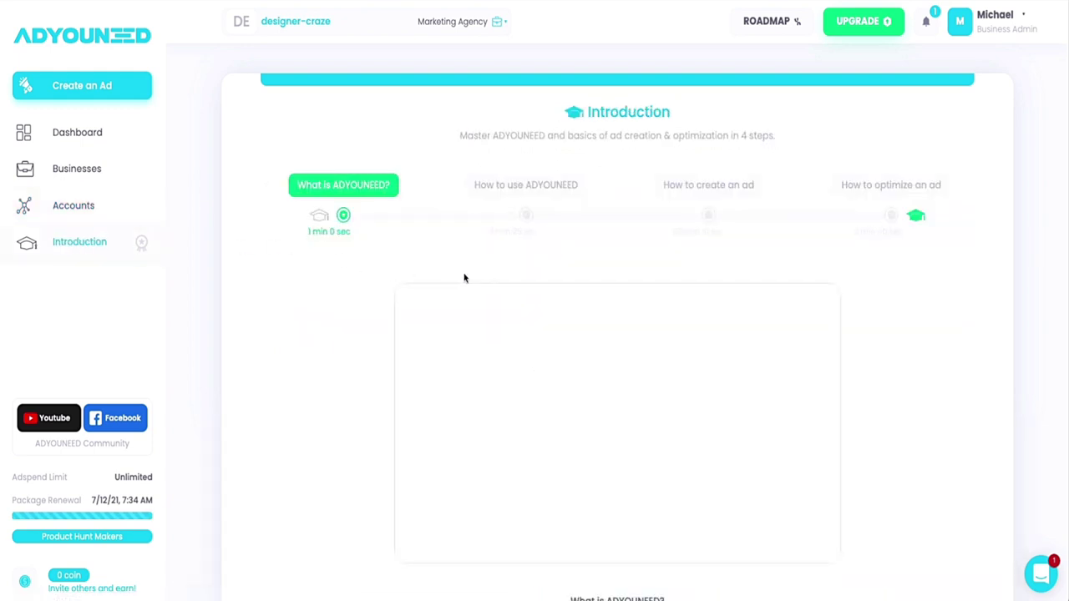
{"action": "scroll", "coordinate": [479, 278], "scroll_direction": "down", "scroll_amount": 1}
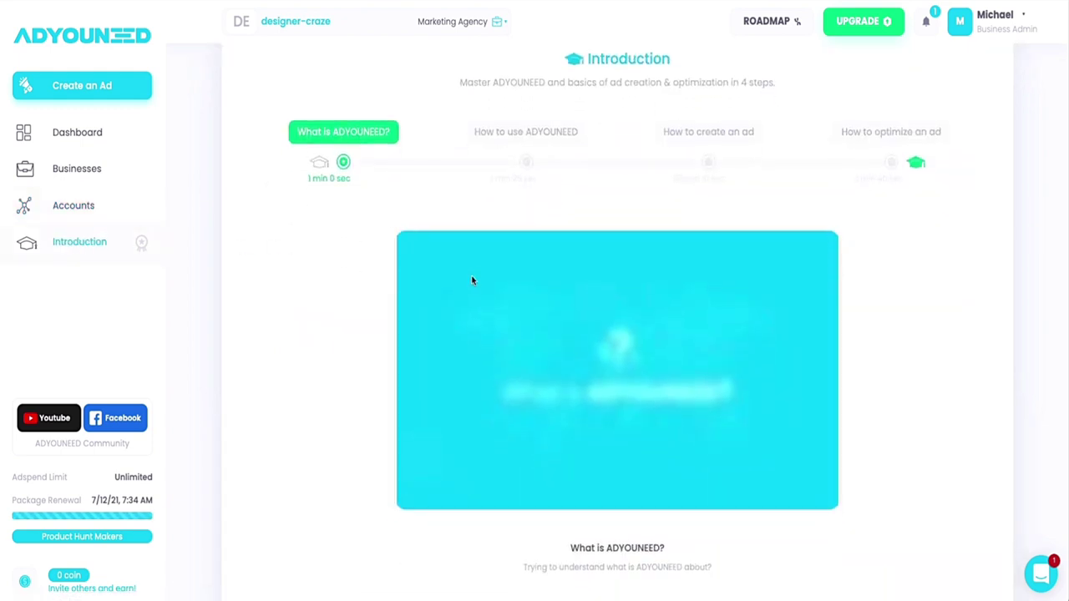
{"action": "scroll", "coordinate": [476, 279], "scroll_direction": "up", "scroll_amount": 1}
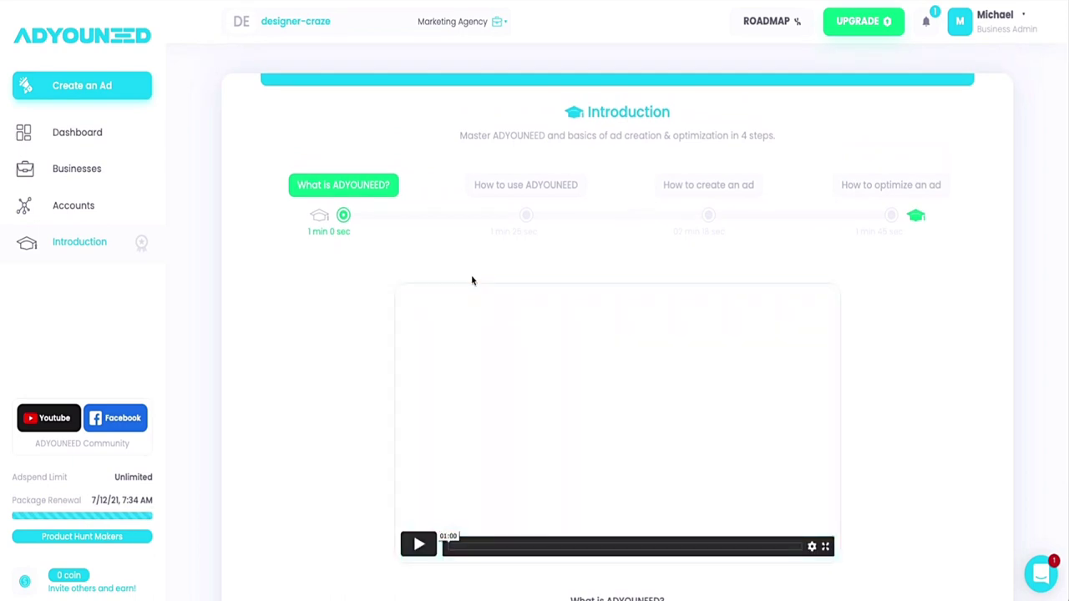
{"action": "scroll", "coordinate": [472, 280], "scroll_direction": "down", "scroll_amount": 1}
{"action": "scroll", "coordinate": [471, 280], "scroll_direction": "down", "scroll_amount": 2}
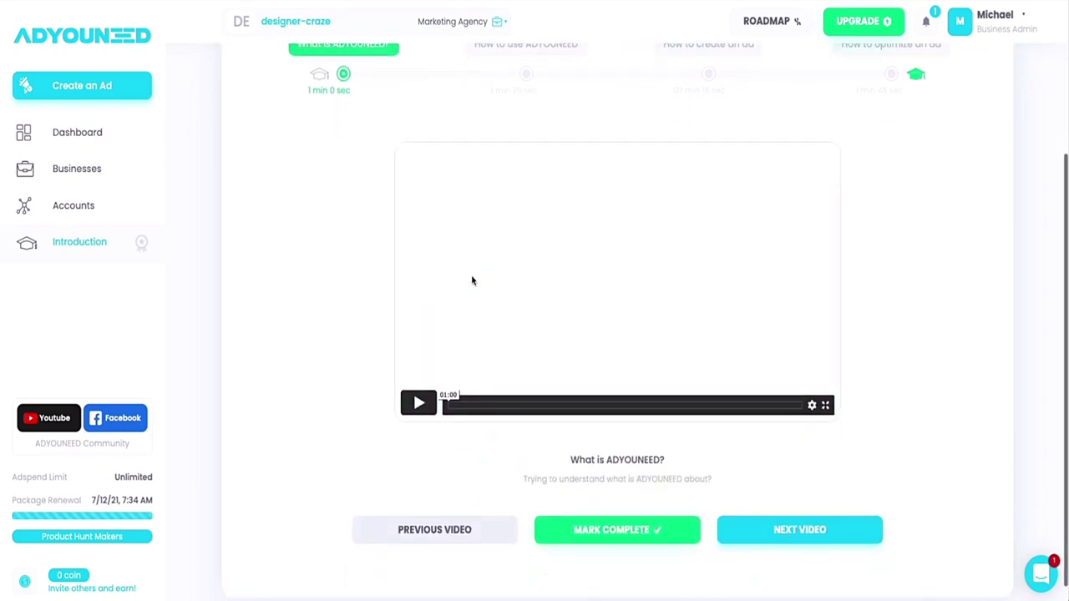
{"action": "scroll", "coordinate": [471, 281], "scroll_direction": "up", "scroll_amount": 2}
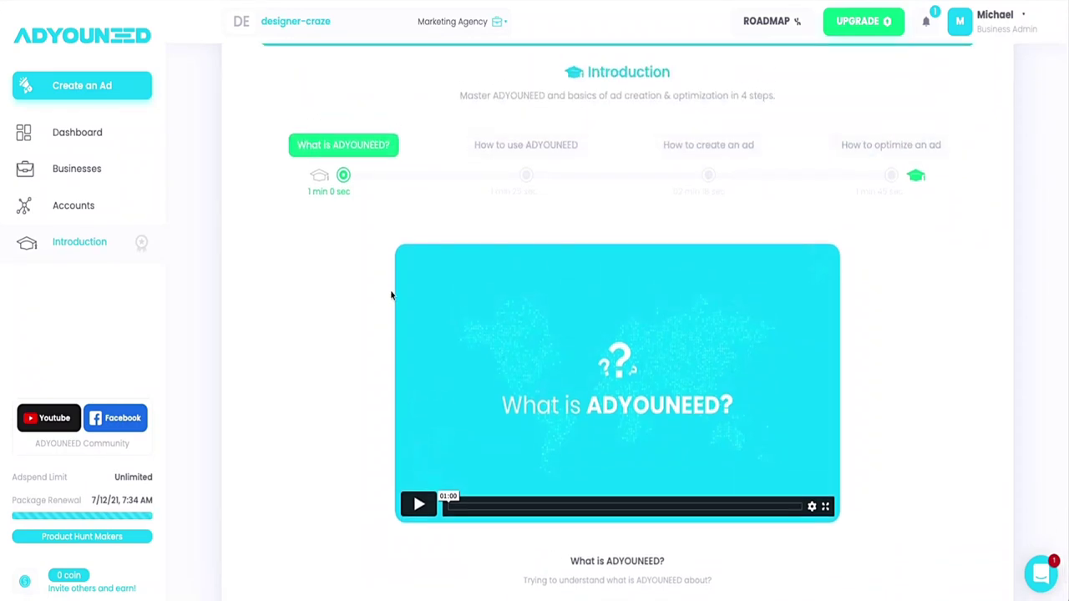
{"action": "scroll", "coordinate": [360, 302], "scroll_direction": "up", "scroll_amount": 1}
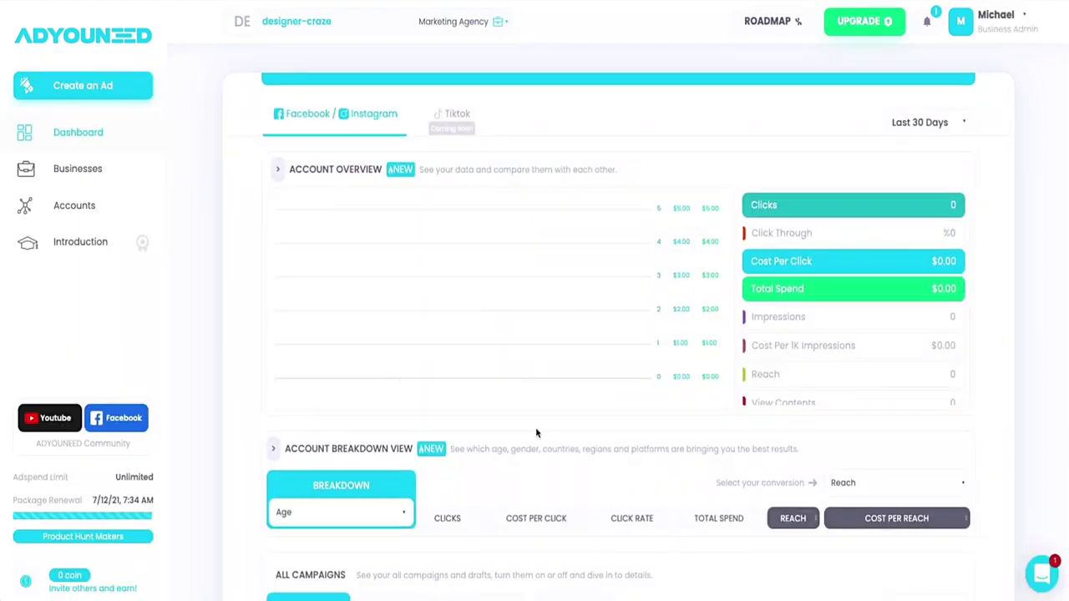
Step: Start a new campaign from the dashboard and choose to advertise on Facebook and Instagram
{"action": "scroll", "coordinate": [430, 426], "scroll_direction": "down", "scroll_amount": 3}
{"action": "left_click", "coordinate": [330, 431]}
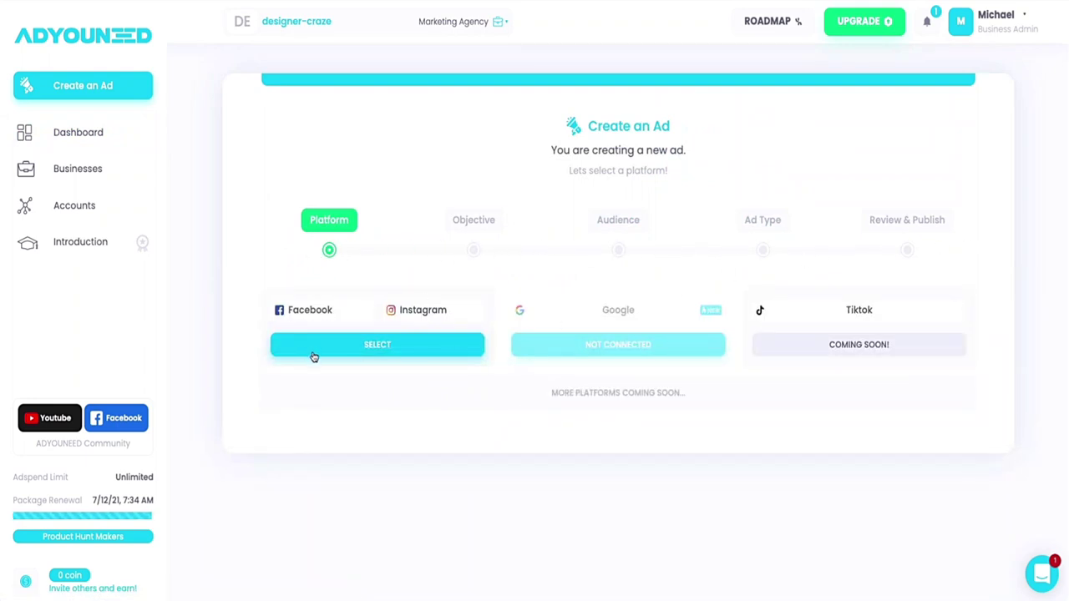
{"action": "left_click", "coordinate": [377, 354]}
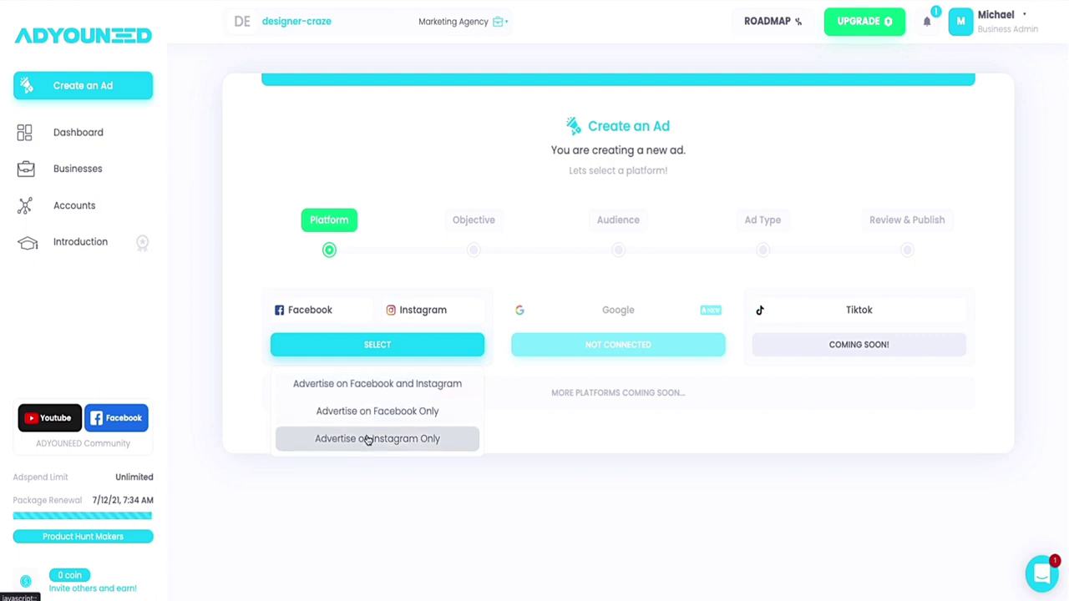
{"action": "left_click", "coordinate": [375, 390]}
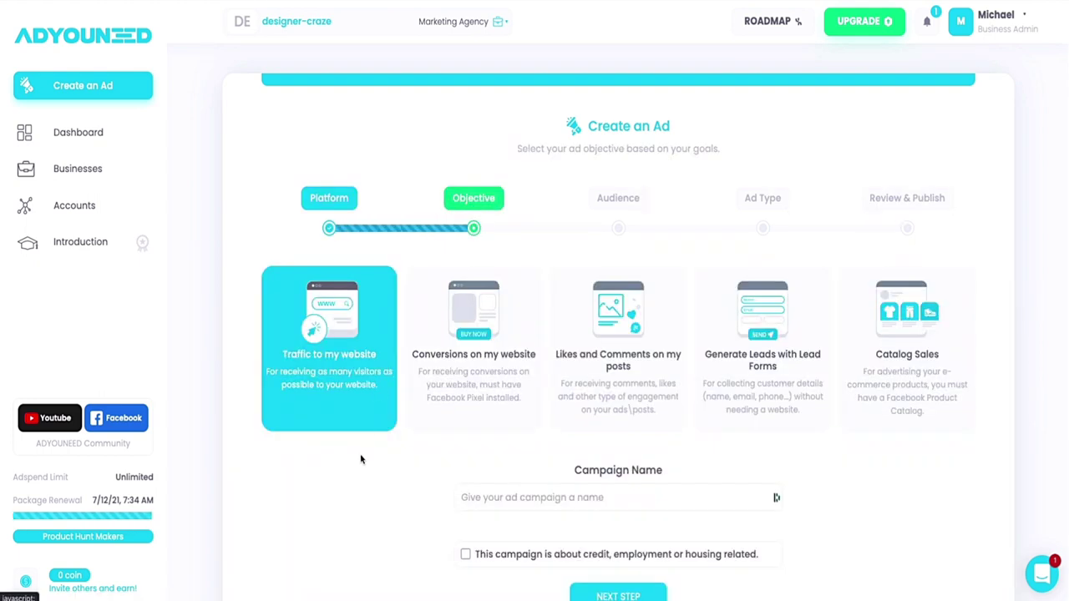
{"action": "scroll", "coordinate": [364, 456], "scroll_direction": "down", "scroll_amount": 1}
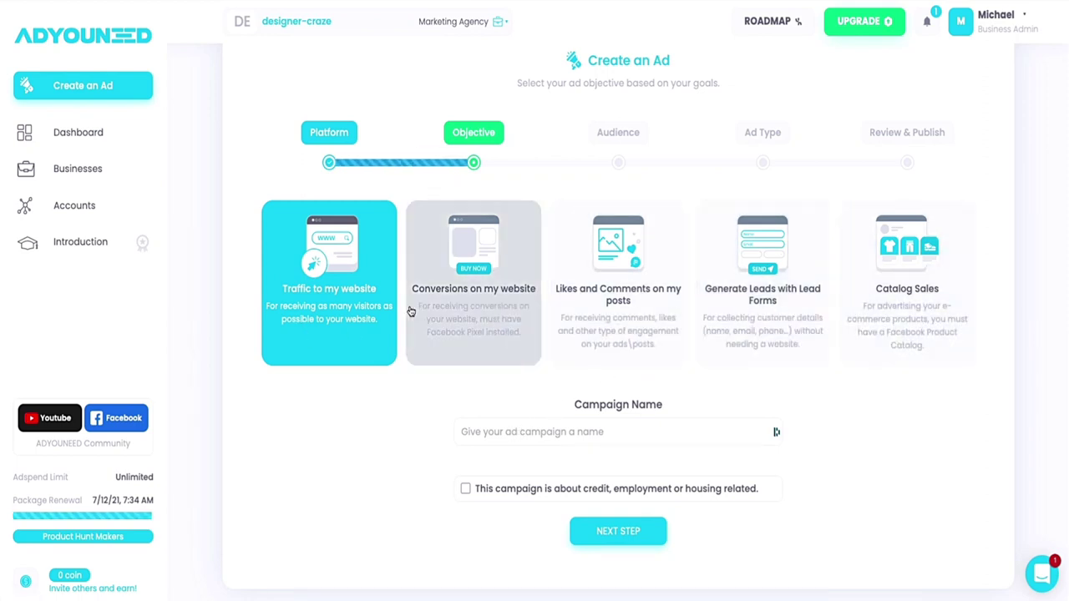
Step: Name the traffic campaign "Test books" and continue to the audience setup
{"action": "left_click", "coordinate": [483, 430]}
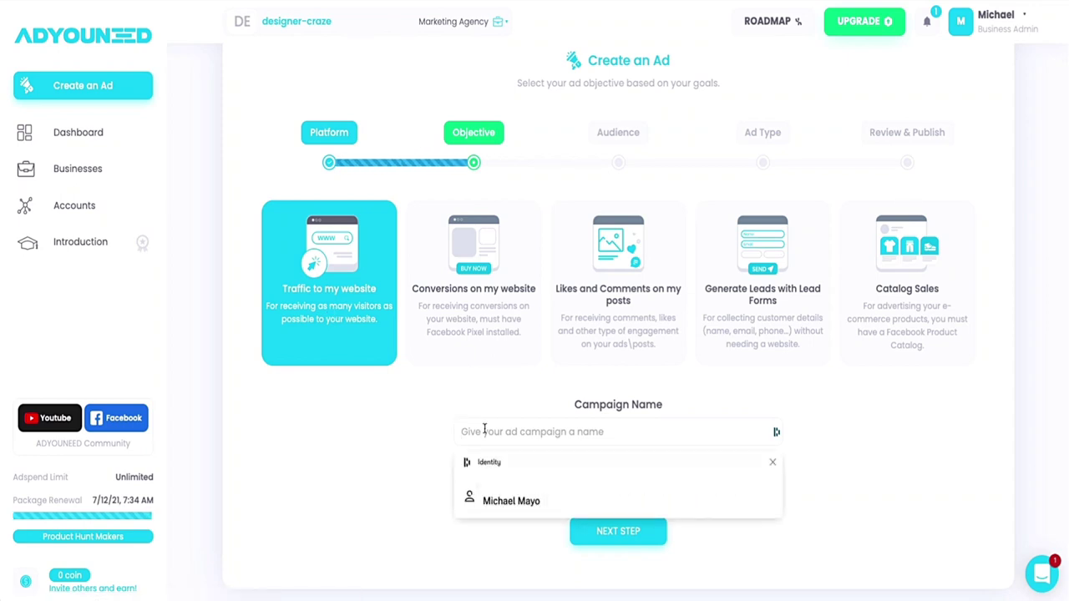
{"action": "key", "text": "Escape"}
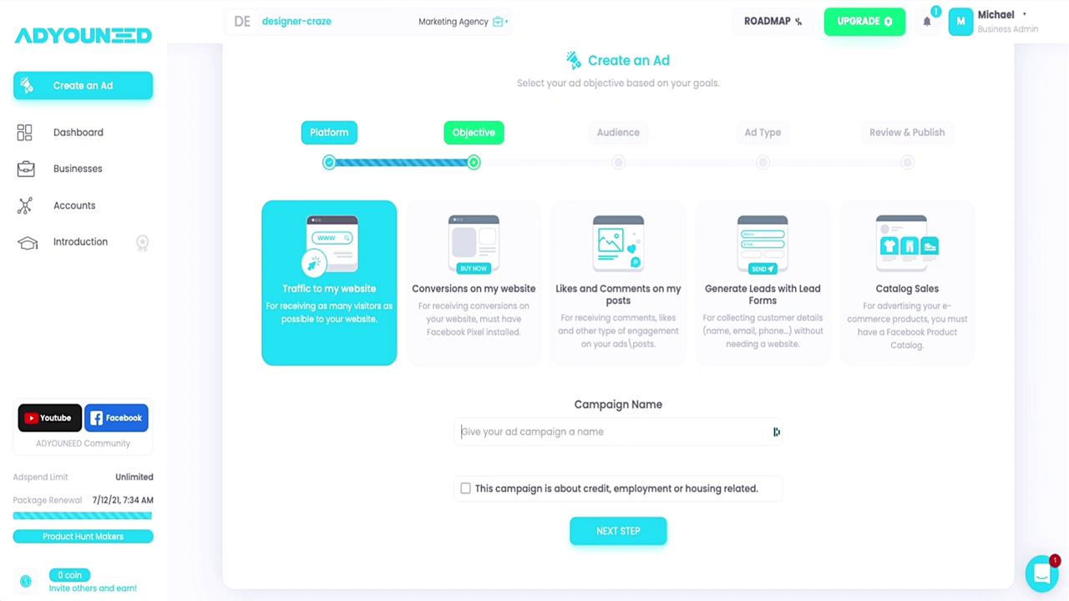
{"action": "type", "text": "Test books"}
{"action": "scroll", "coordinate": [484, 427], "scroll_direction": "down", "scroll_amount": 1}
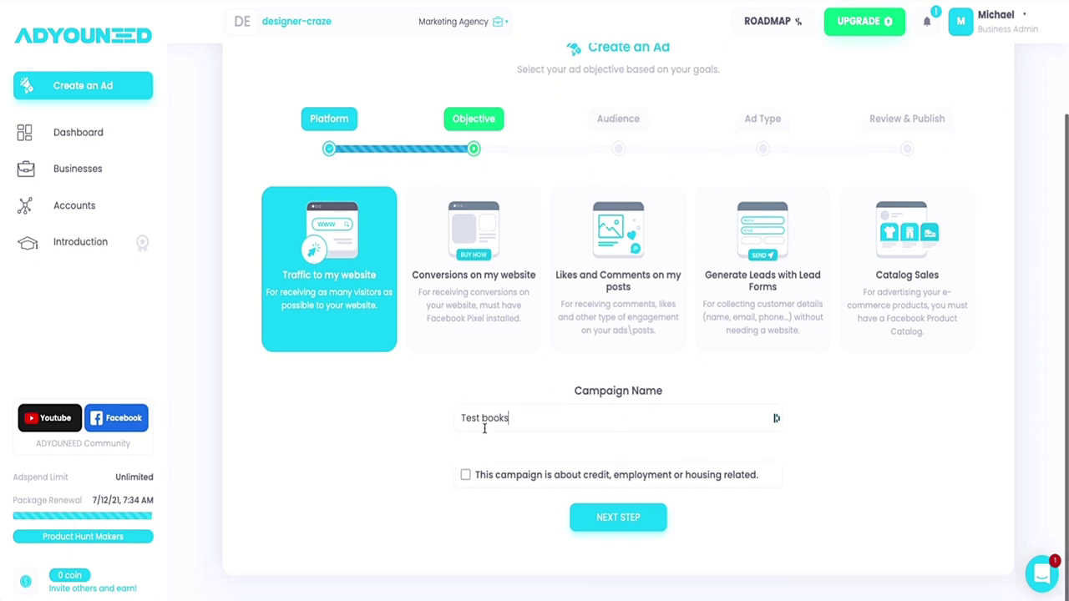
{"action": "left_click", "coordinate": [588, 525]}
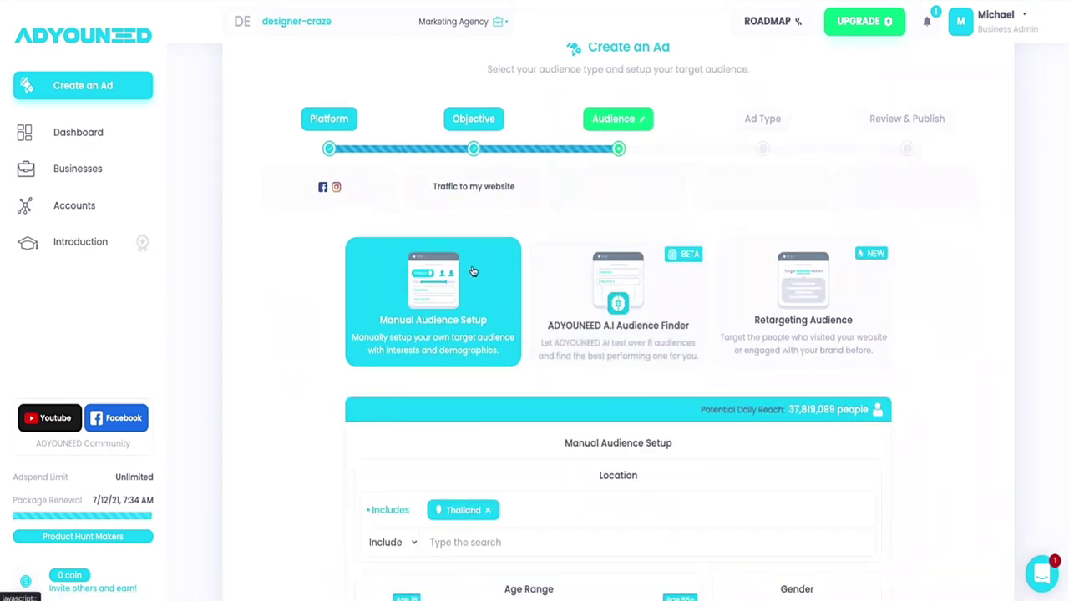
Step: Replace Thailand with New York, New York, United States as the included audience location and set its radius to 25 miles
{"action": "scroll", "coordinate": [451, 284], "scroll_direction": "down", "scroll_amount": 1}
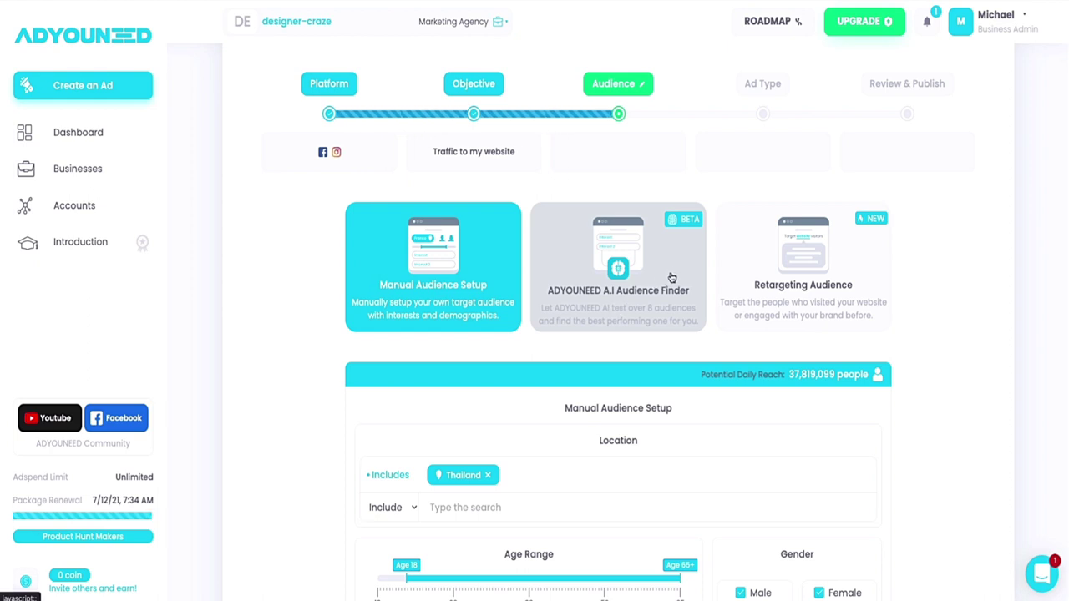
{"action": "scroll", "coordinate": [661, 280], "scroll_direction": "down", "scroll_amount": 1}
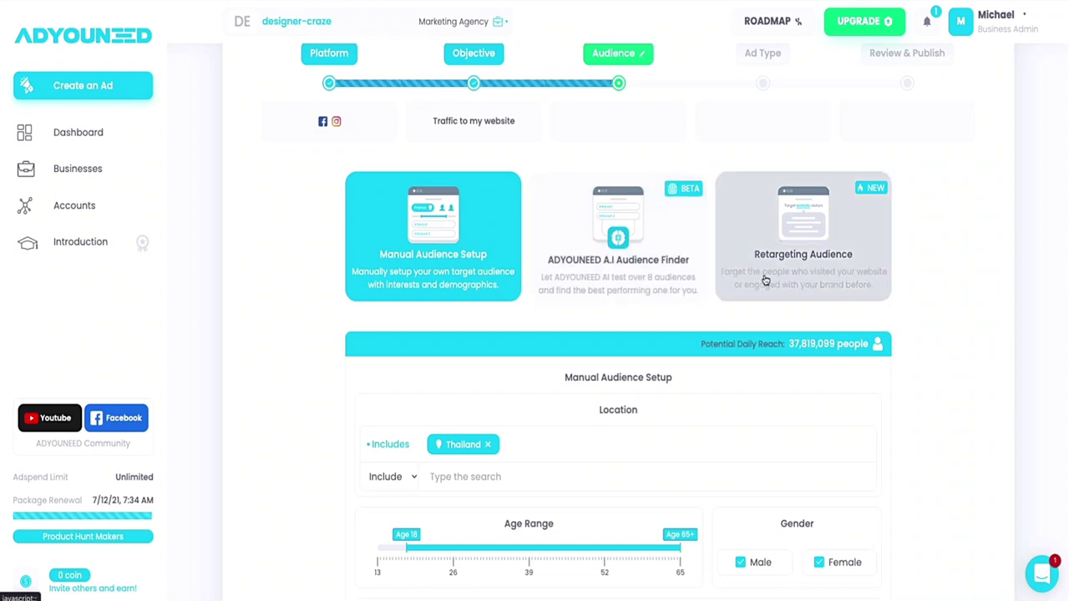
{"action": "scroll", "coordinate": [765, 280], "scroll_direction": "down", "scroll_amount": 1}
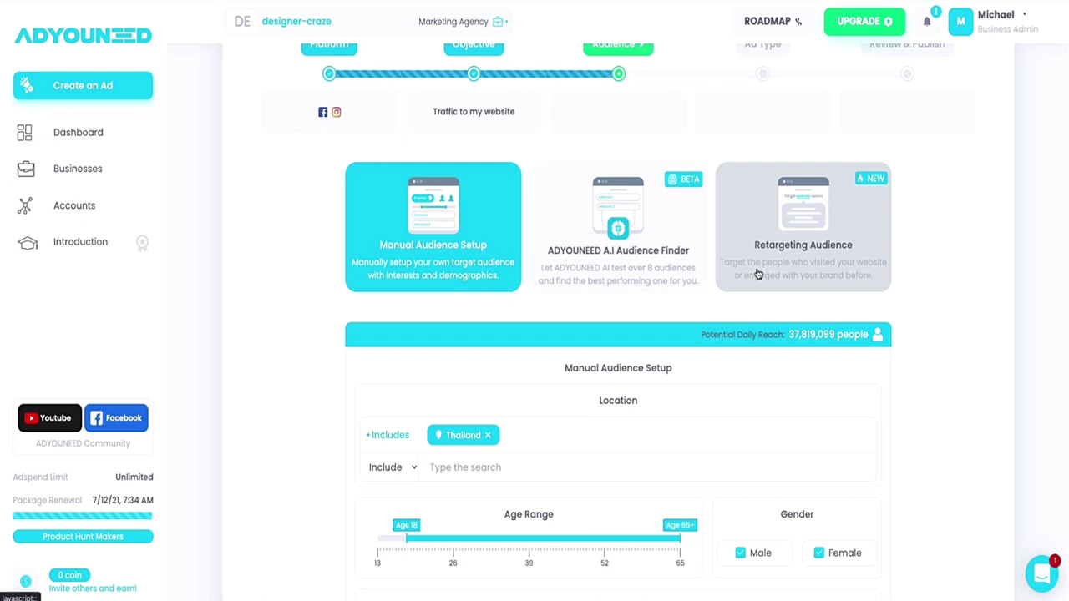
{"action": "scroll", "coordinate": [757, 274], "scroll_direction": "down", "scroll_amount": 2}
{"action": "scroll", "coordinate": [558, 373], "scroll_direction": "down", "scroll_amount": 1}
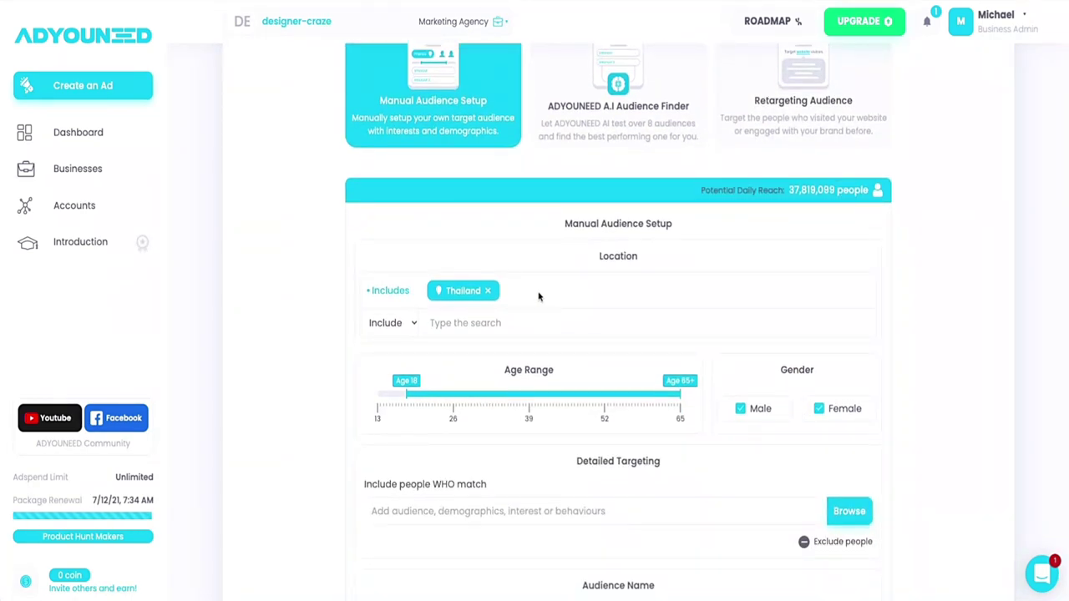
{"action": "left_click", "coordinate": [488, 290]}
{"action": "left_click", "coordinate": [494, 289]}
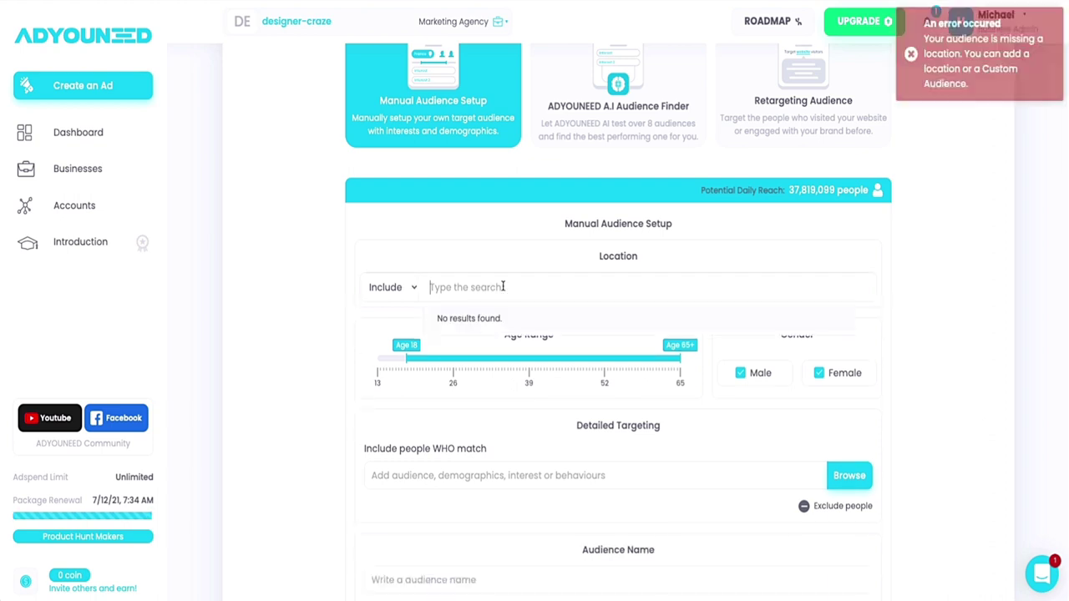
{"action": "type", "text": "new"}
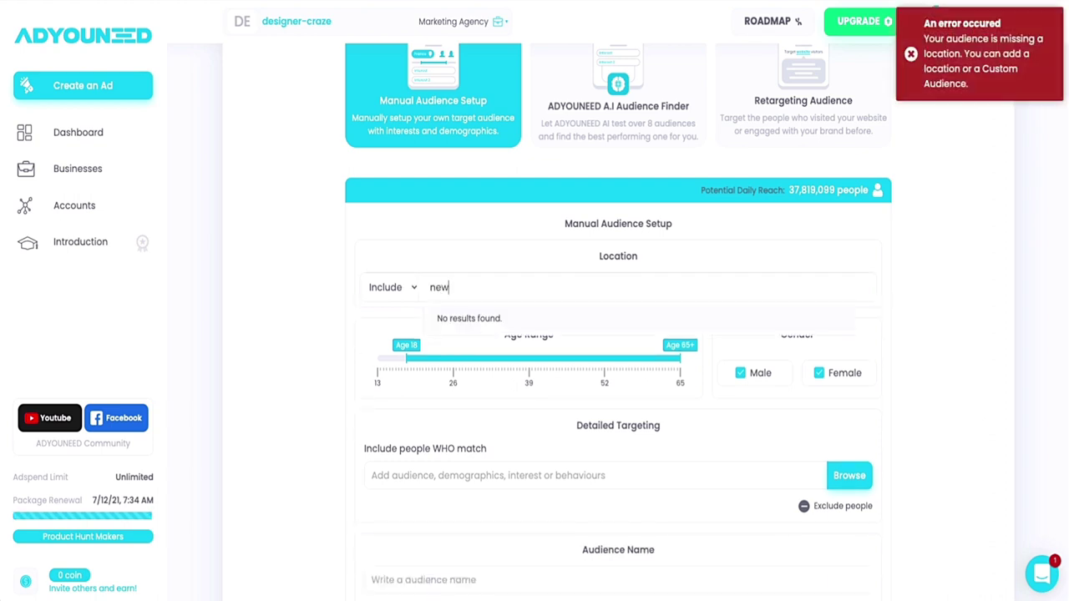
{"action": "type", "text": " y"}
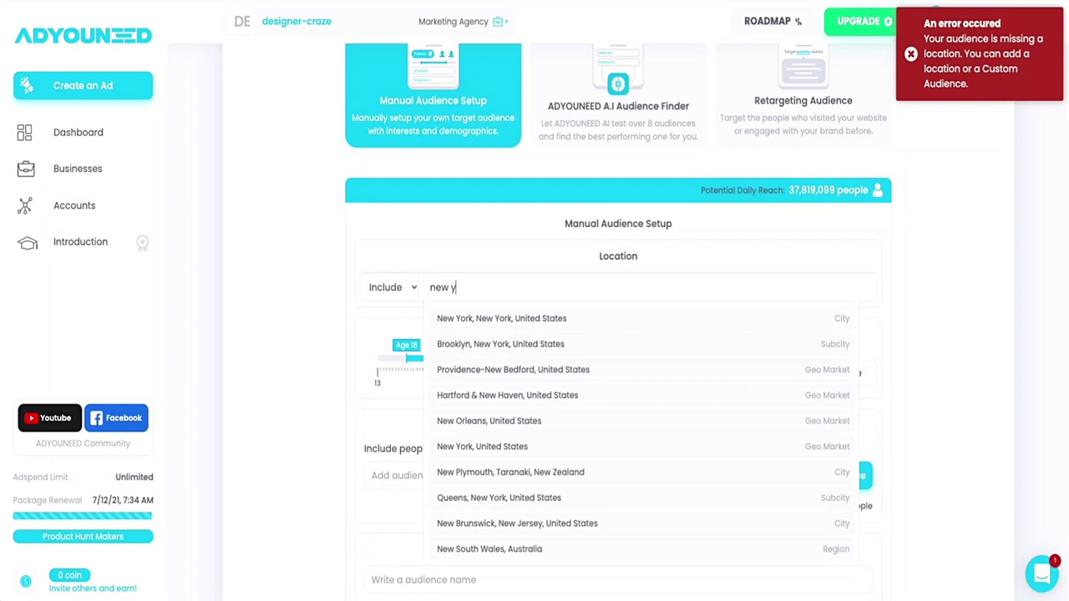
{"action": "type", "text": "ork"}
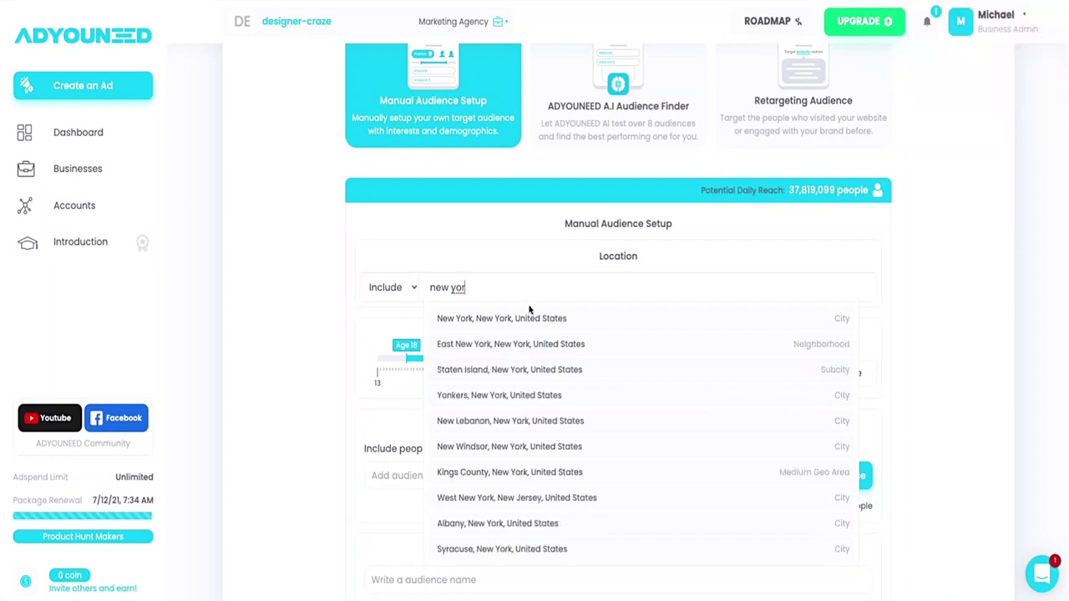
{"action": "left_click", "coordinate": [528, 318]}
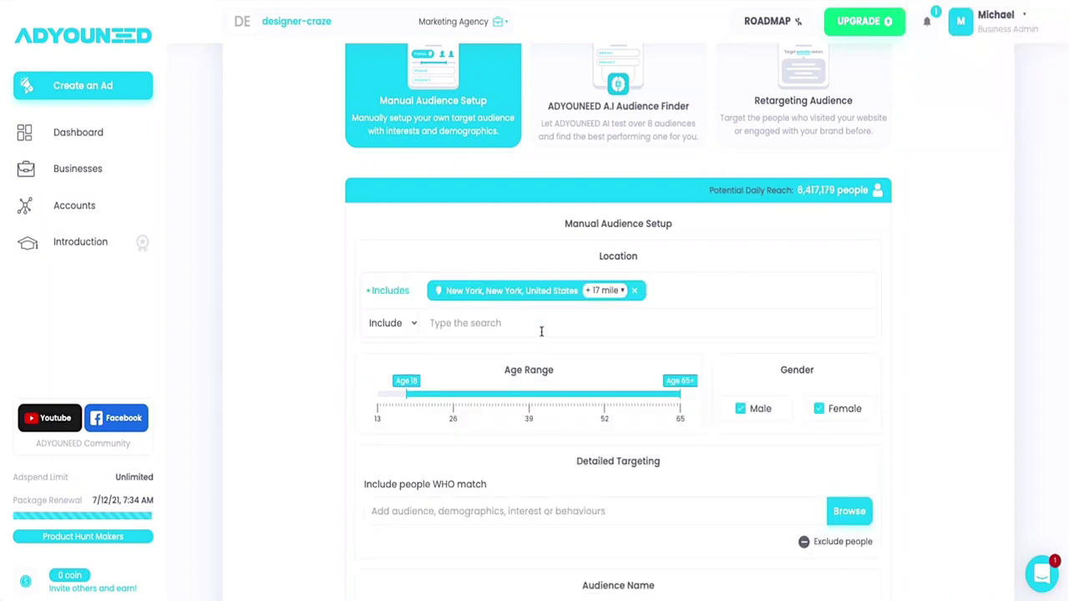
{"action": "left_click", "coordinate": [621, 290]}
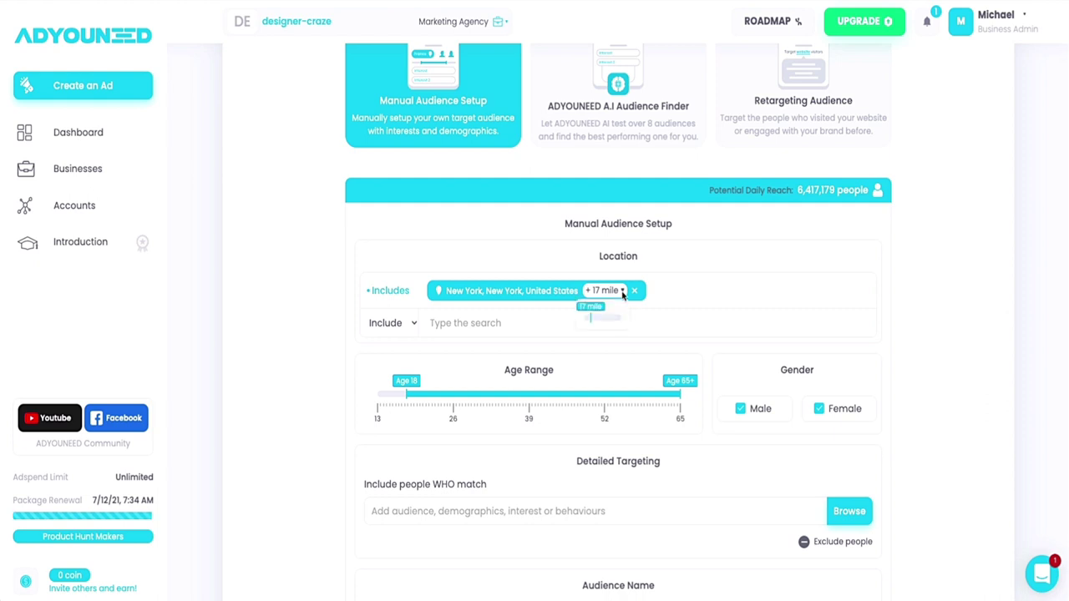
{"action": "left_click_drag", "start_coordinate": [590, 325], "coordinate": [597, 324]}
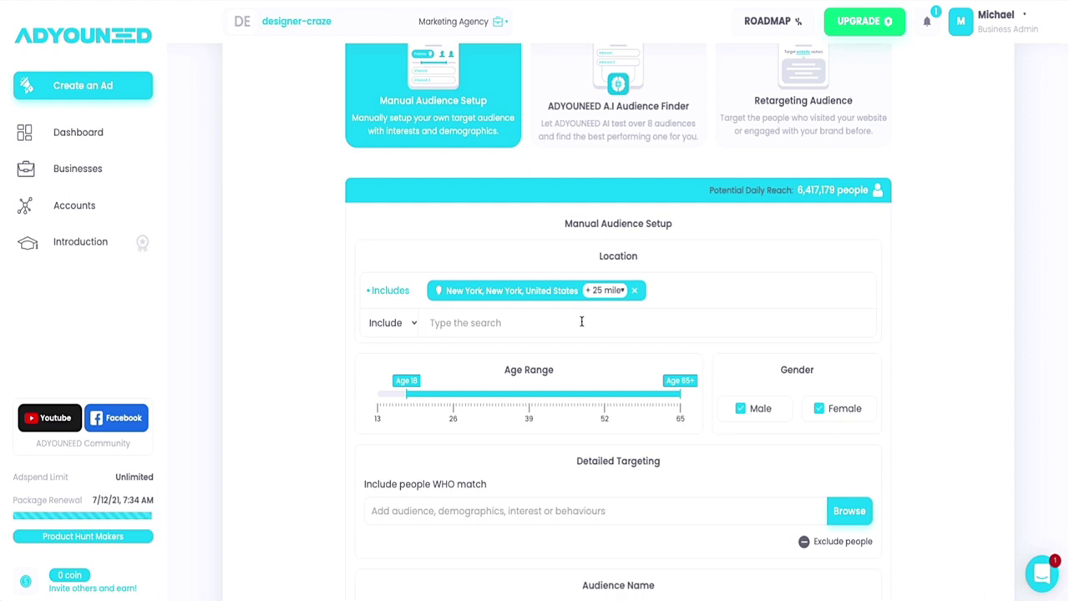
Step: Set the audience's age range to 26 through 54
{"action": "scroll", "coordinate": [580, 320], "scroll_direction": "down", "scroll_amount": 1}
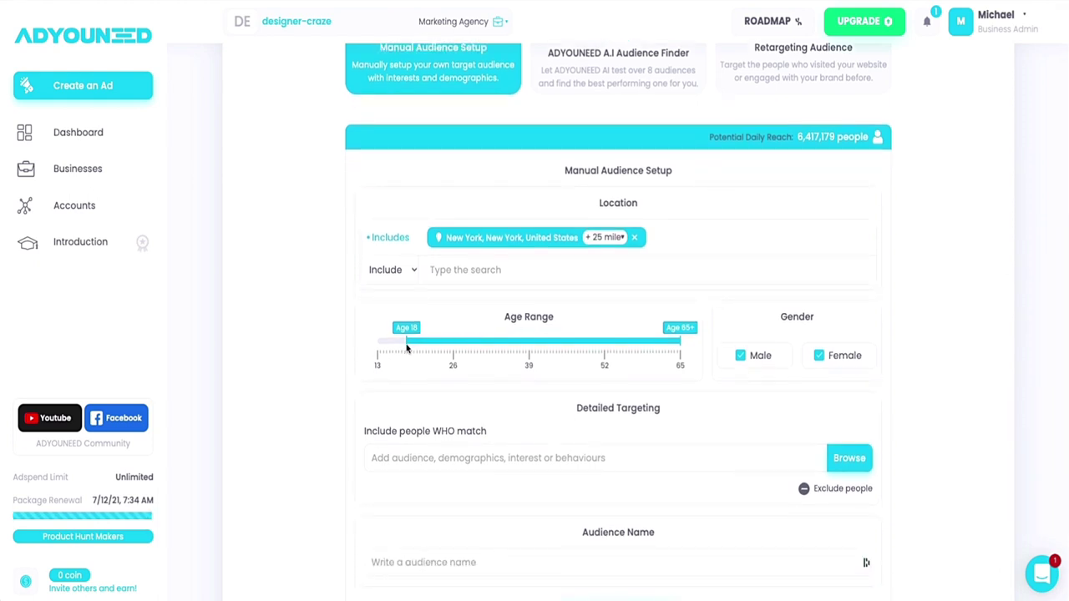
{"action": "left_click", "coordinate": [410, 347]}
{"action": "left_click_drag", "start_coordinate": [435, 347], "coordinate": [457, 348]}
{"action": "left_click_drag", "start_coordinate": [680, 341], "coordinate": [616, 346]}
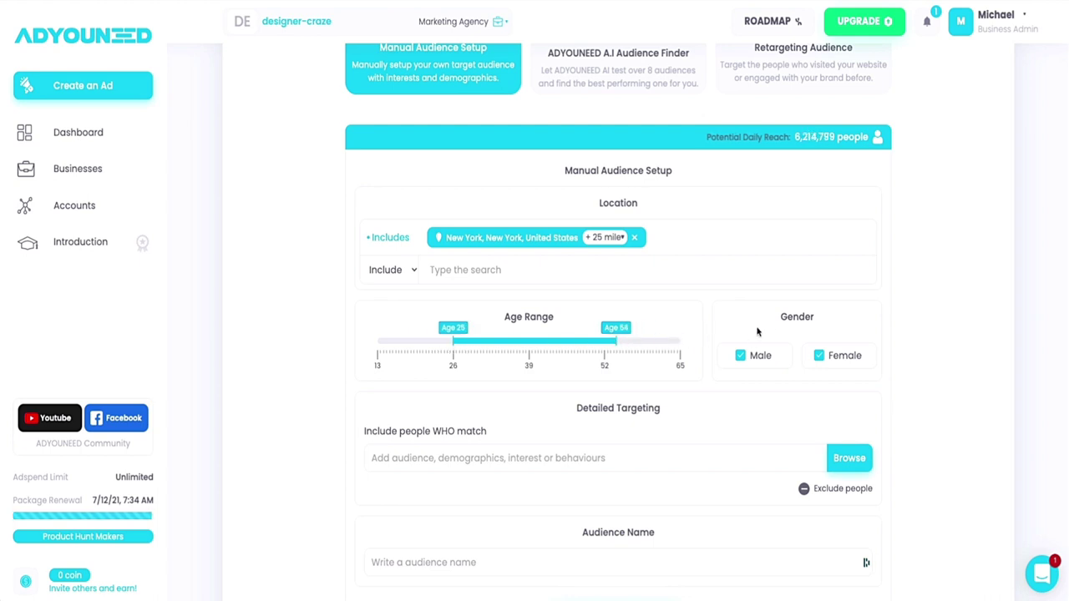
Step: Examine the detailed targeting choices for interests, behaviours and custom audiences
{"action": "scroll", "coordinate": [759, 326], "scroll_direction": "down", "scroll_amount": 1}
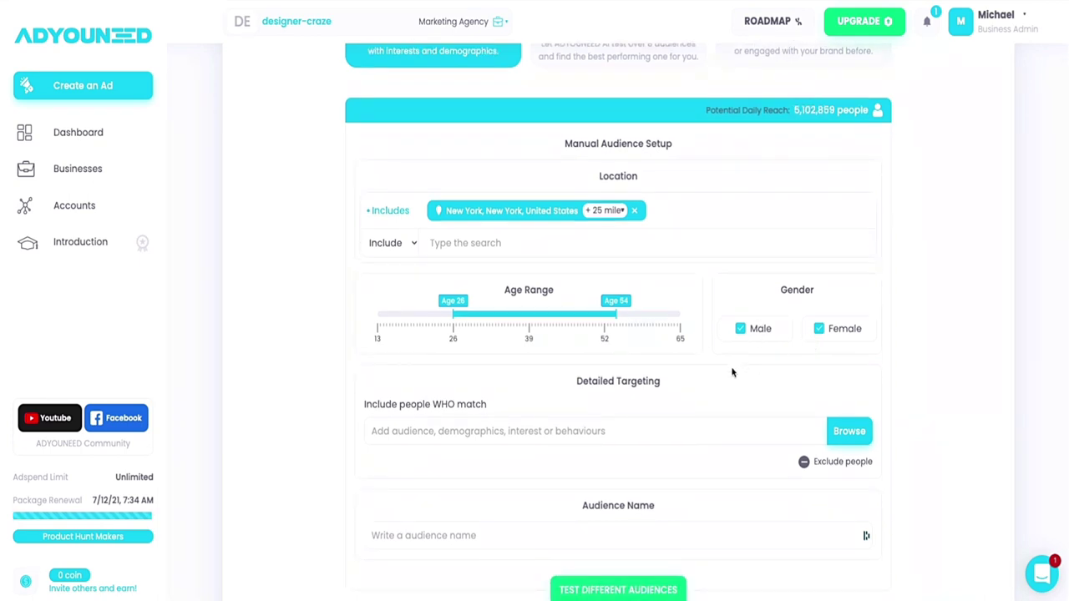
{"action": "scroll", "coordinate": [726, 368], "scroll_direction": "down", "scroll_amount": 3}
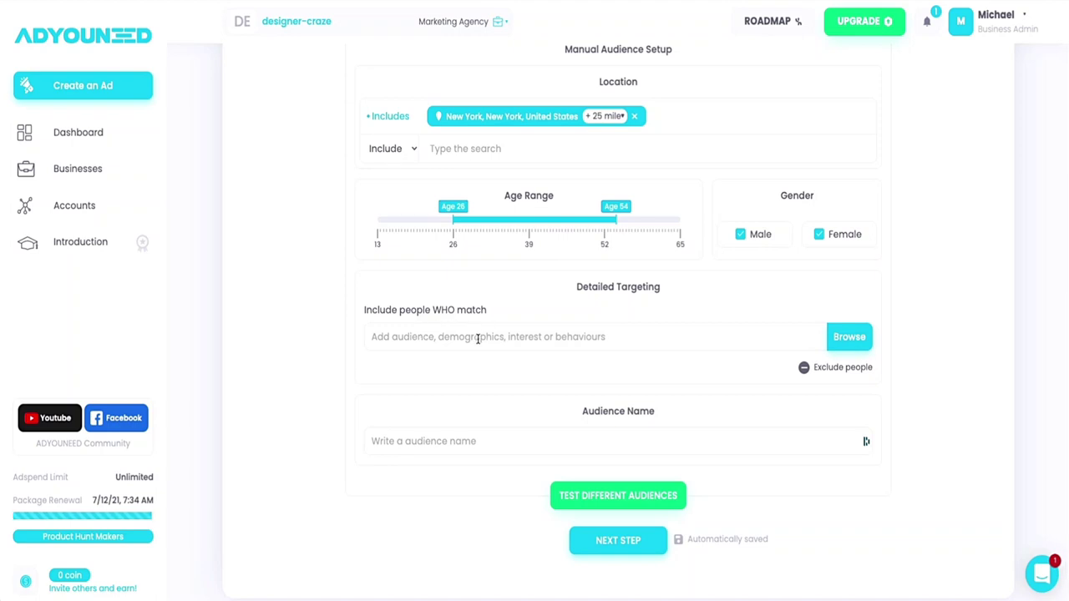
{"action": "left_click", "coordinate": [478, 338]}
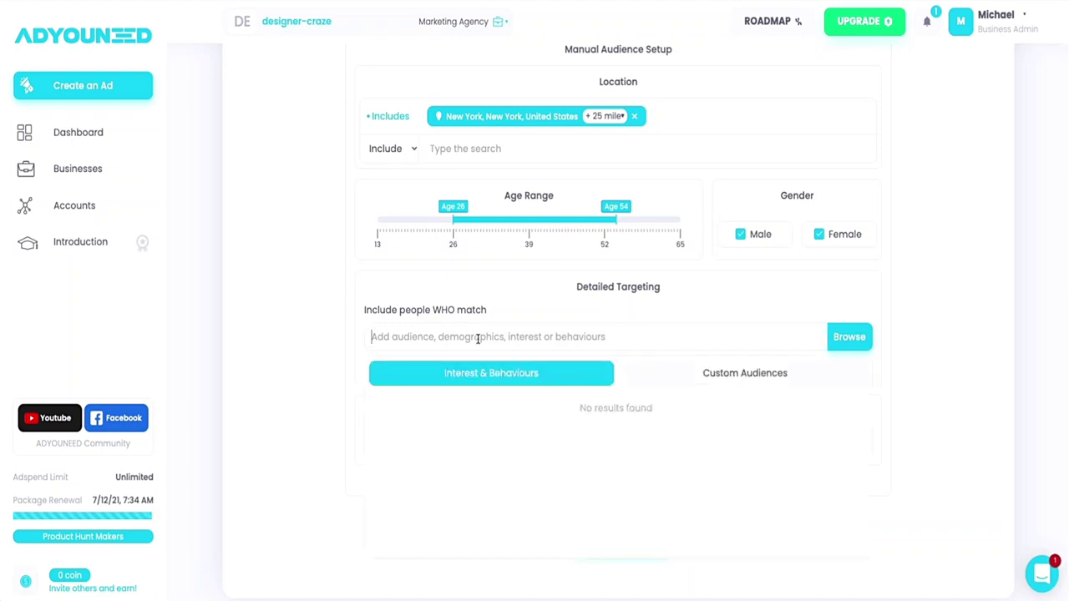
{"action": "left_click", "coordinate": [656, 289]}
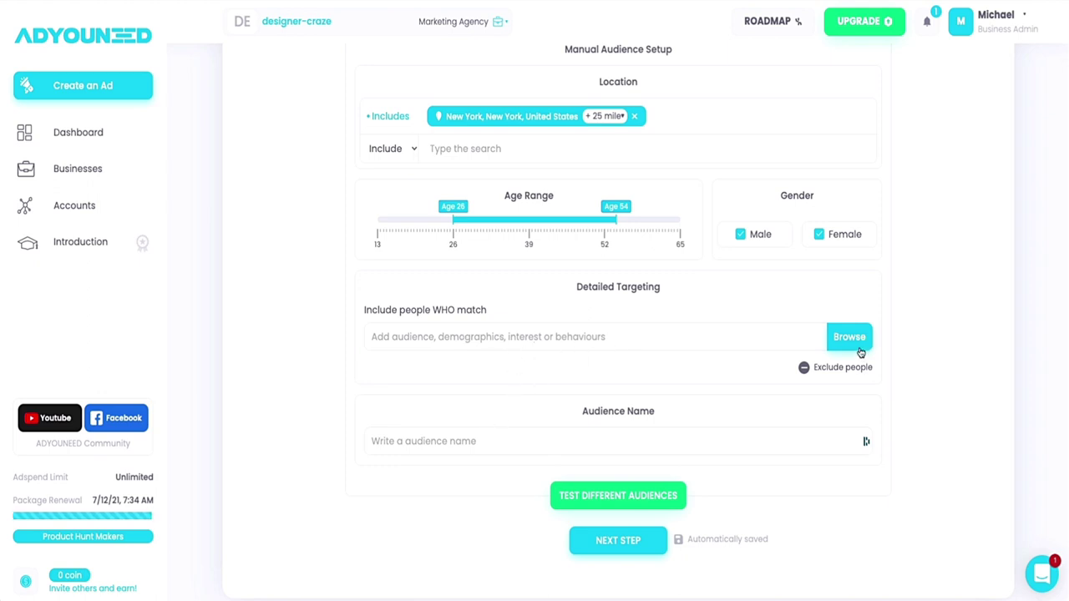
Step: Name the audience "Test better" and continue to the ad type setup
{"action": "left_click", "coordinate": [455, 446]}
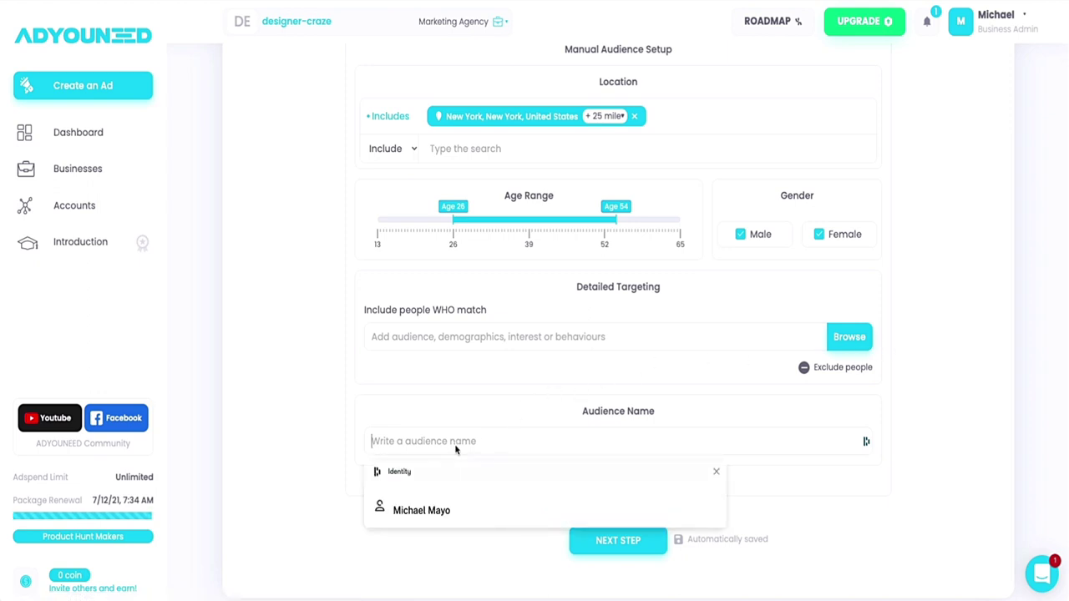
{"action": "left_click", "coordinate": [455, 447]}
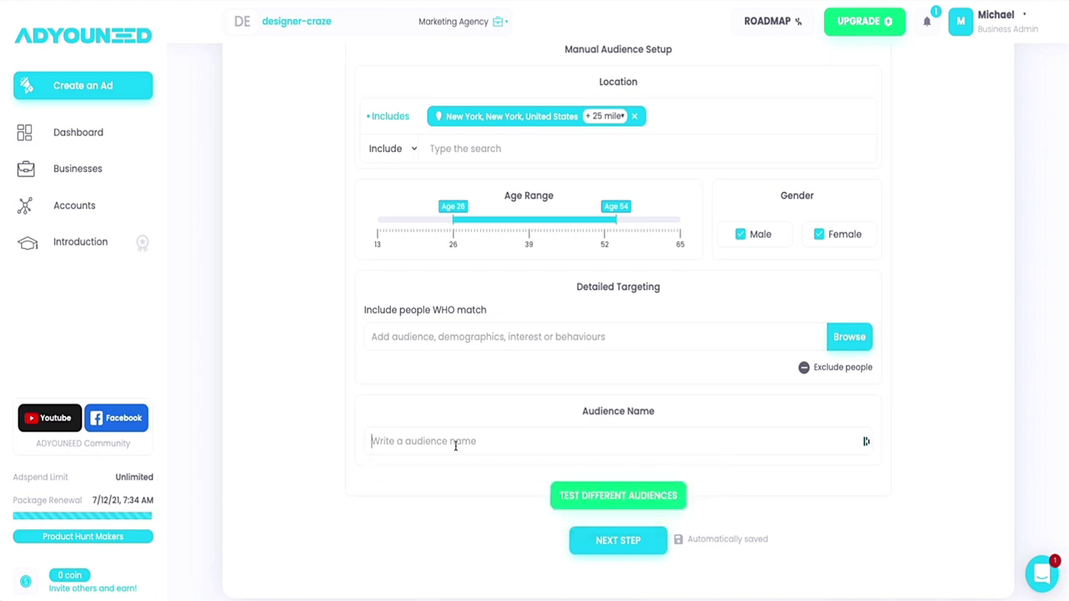
{"action": "type", "text": "Test better"}
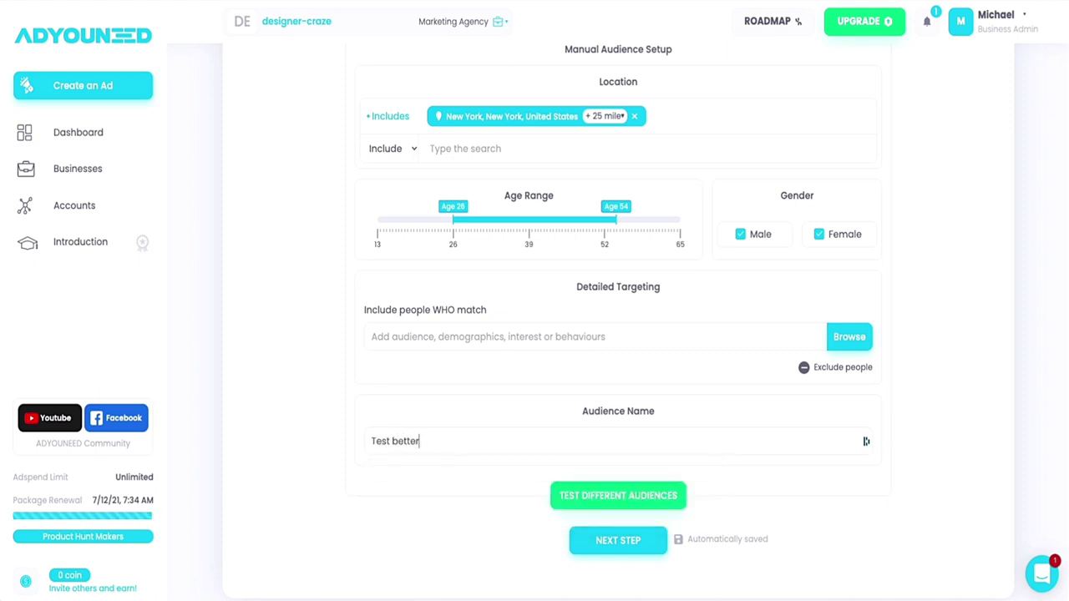
{"action": "scroll", "coordinate": [616, 443], "scroll_direction": "down", "scroll_amount": 1}
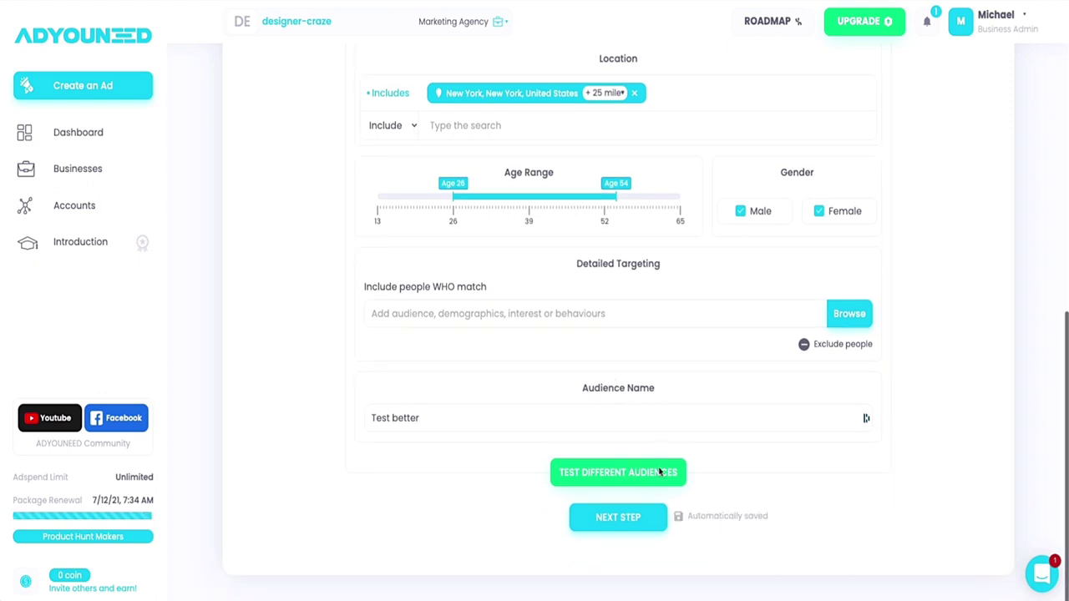
{"action": "left_click", "coordinate": [626, 515]}
Step: Enter "Test better" as the headline of the single image / video ad
{"action": "scroll", "coordinate": [653, 301], "scroll_direction": "down", "scroll_amount": 1}
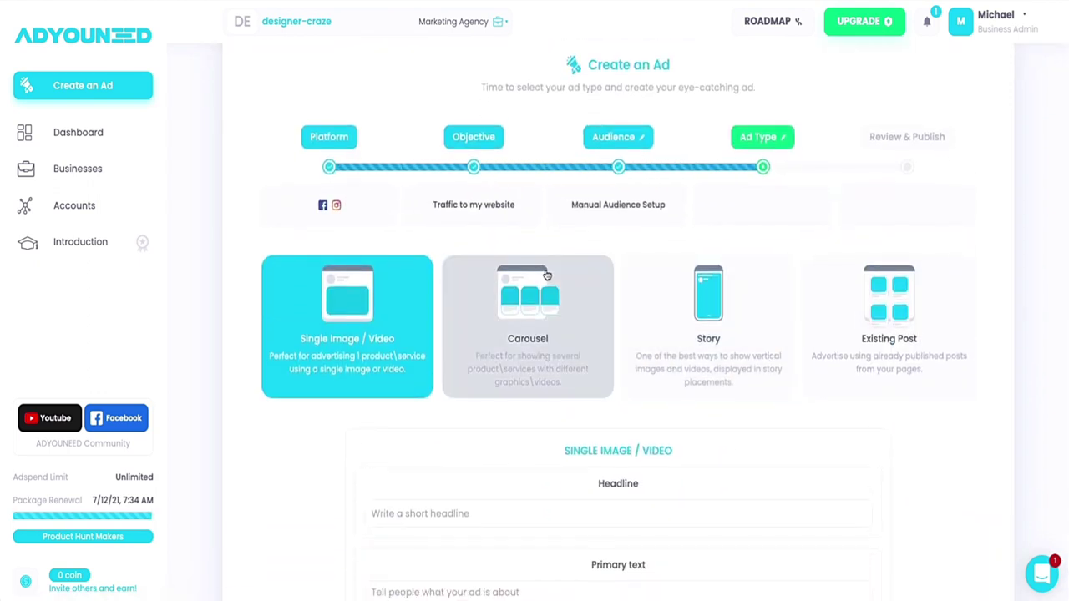
{"action": "scroll", "coordinate": [545, 276], "scroll_direction": "down", "scroll_amount": 1}
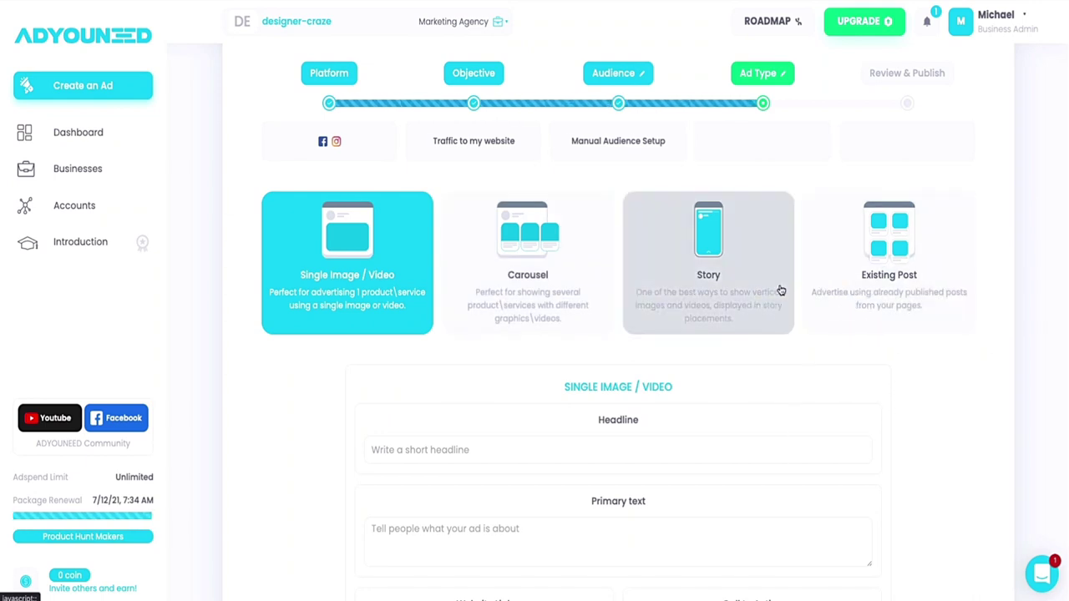
{"action": "scroll", "coordinate": [784, 290], "scroll_direction": "down", "scroll_amount": 1}
{"action": "scroll", "coordinate": [783, 289], "scroll_direction": "down", "scroll_amount": 3}
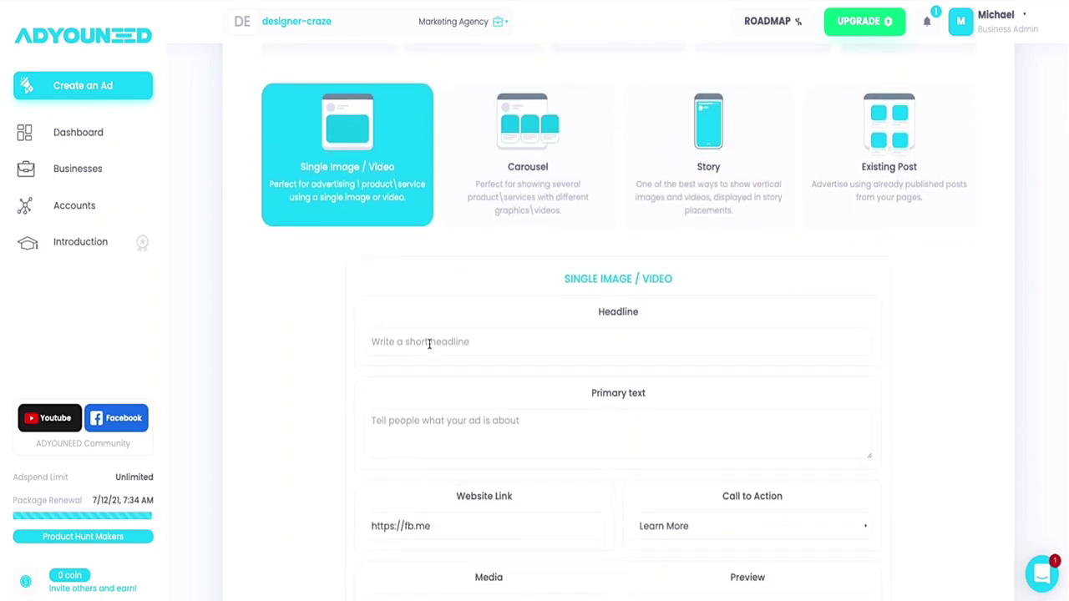
{"action": "scroll", "coordinate": [429, 343], "scroll_direction": "down", "scroll_amount": 1}
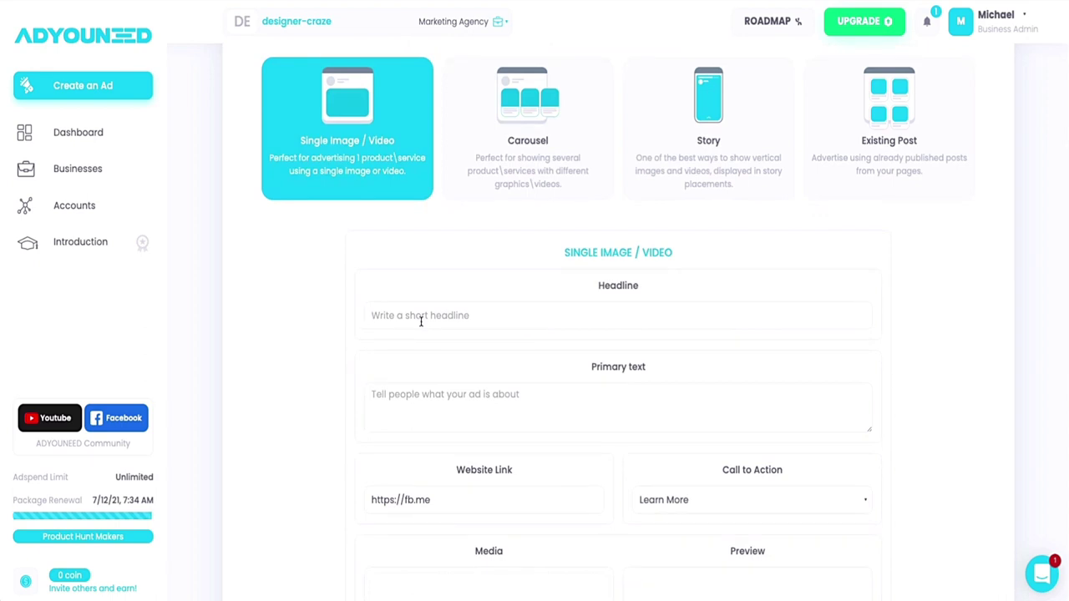
{"action": "type", "text": "Test better"}
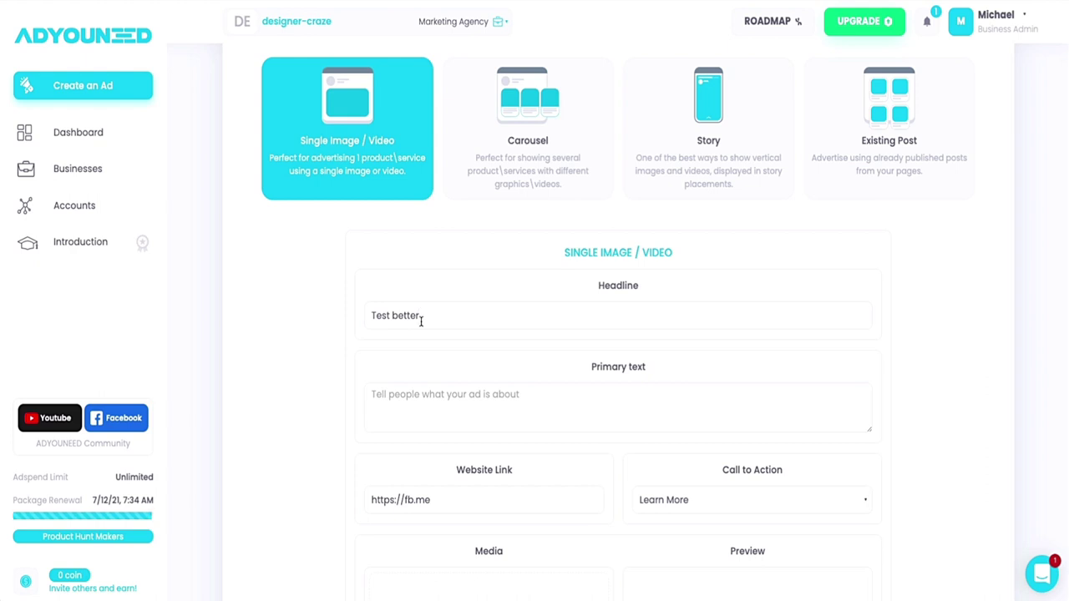
Step: Enter "test better" as the ad's primary text
{"action": "scroll", "coordinate": [421, 322], "scroll_direction": "down", "scroll_amount": 1}
{"action": "left_click", "coordinate": [392, 360]}
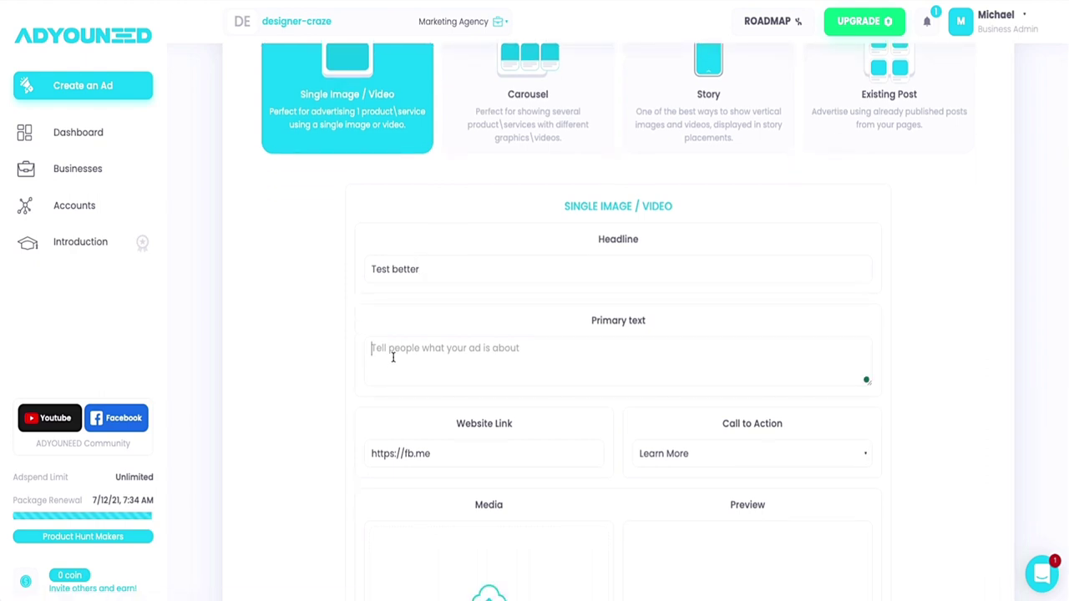
{"action": "type", "text": "test n"}
{"action": "type", "text": "etter"}
Step: Examine the call to action options available for the ad
{"action": "scroll", "coordinate": [392, 358], "scroll_direction": "down", "scroll_amount": 1}
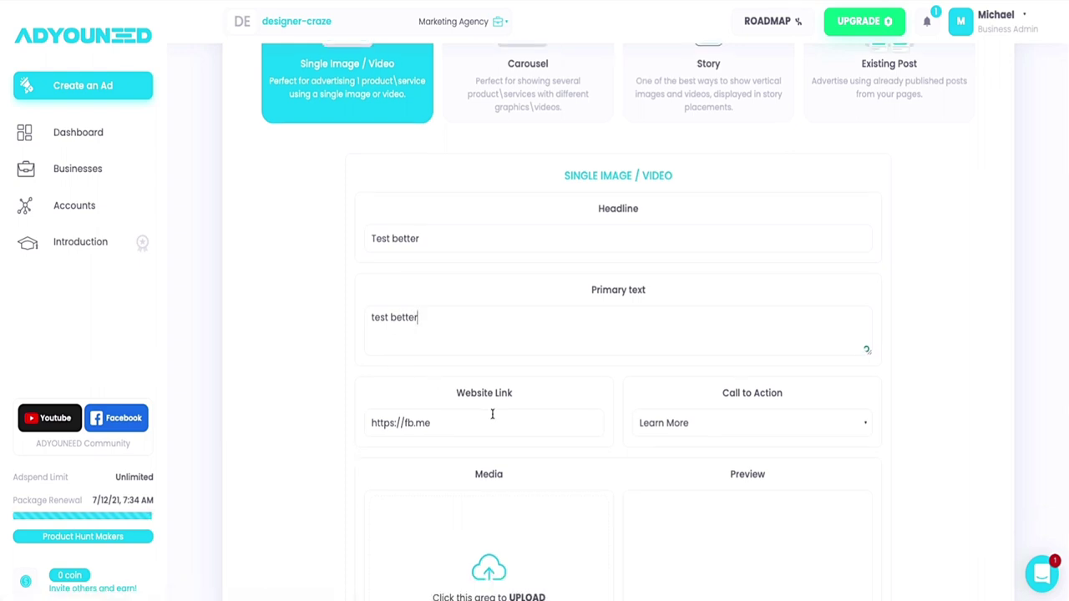
{"action": "scroll", "coordinate": [730, 353], "scroll_direction": "down", "scroll_amount": 3}
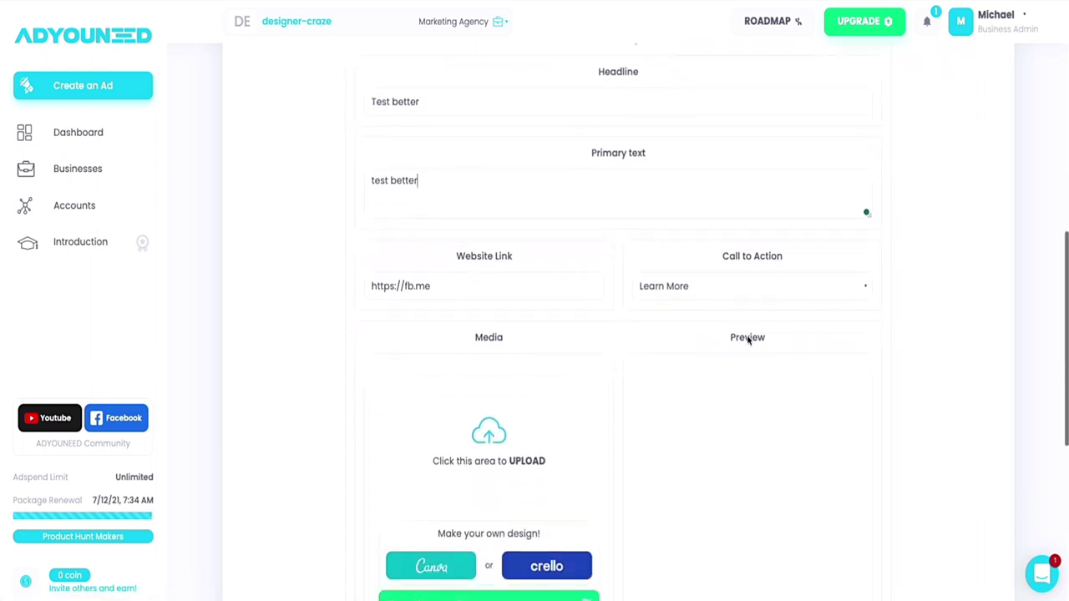
{"action": "left_click", "coordinate": [791, 299]}
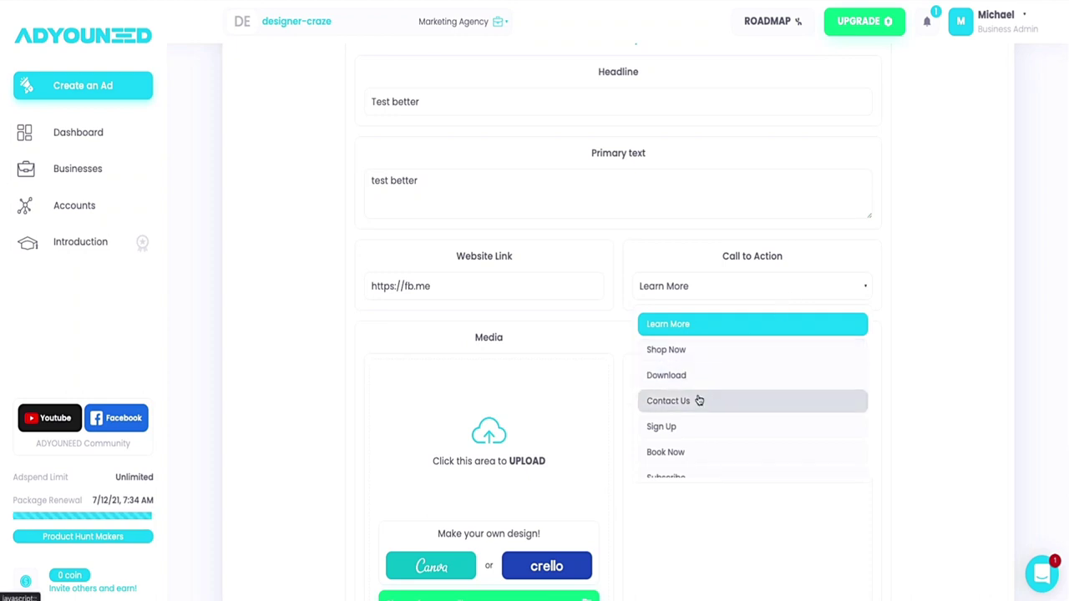
{"action": "left_click", "coordinate": [309, 365]}
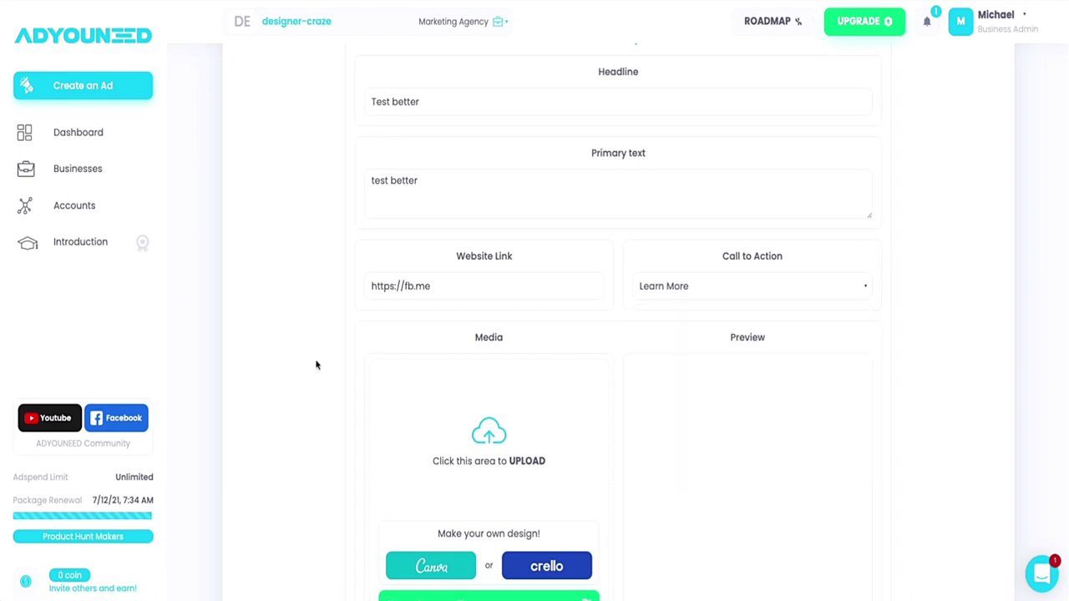
Step: Upload the JPG image ending in dAAk8Aqd_-I-unsplash.jpg from the Downloads folder as the ad's media
{"action": "scroll", "coordinate": [426, 357], "scroll_direction": "down", "scroll_amount": 1}
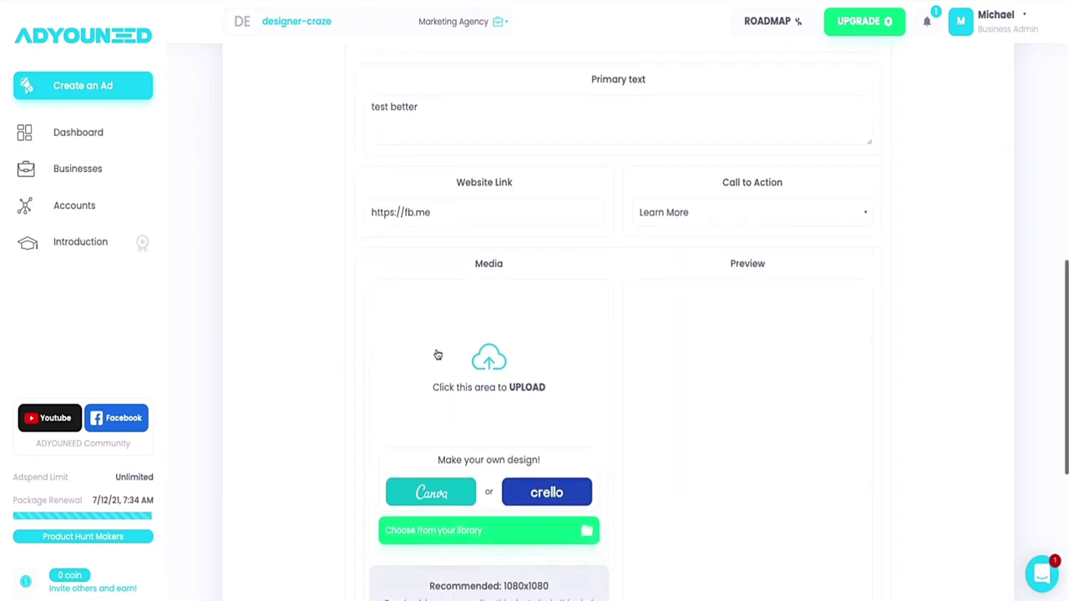
{"action": "left_click", "coordinate": [489, 361]}
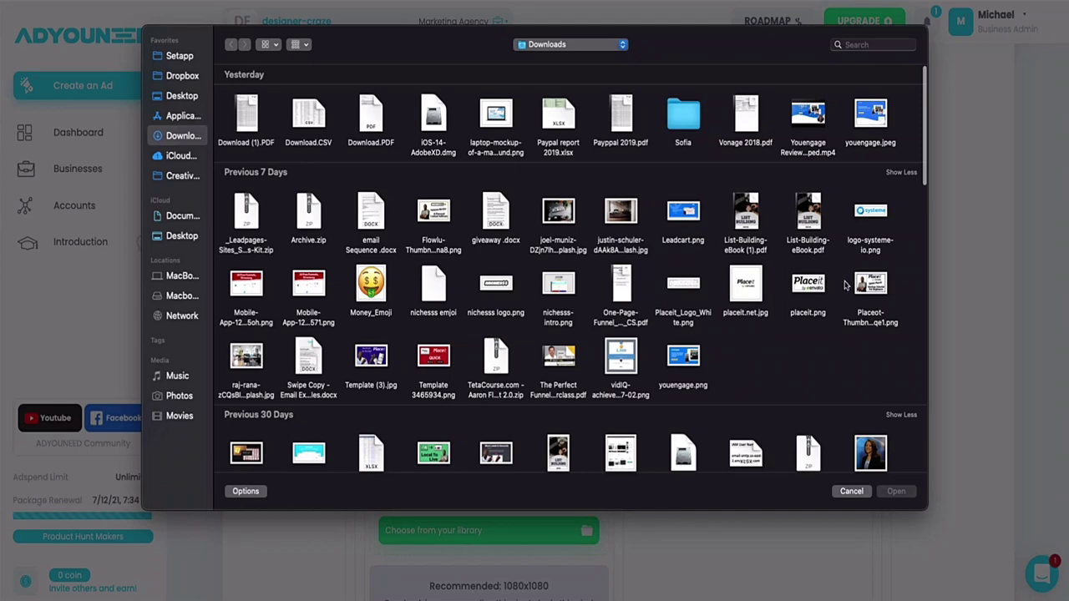
{"action": "left_click", "coordinate": [622, 209]}
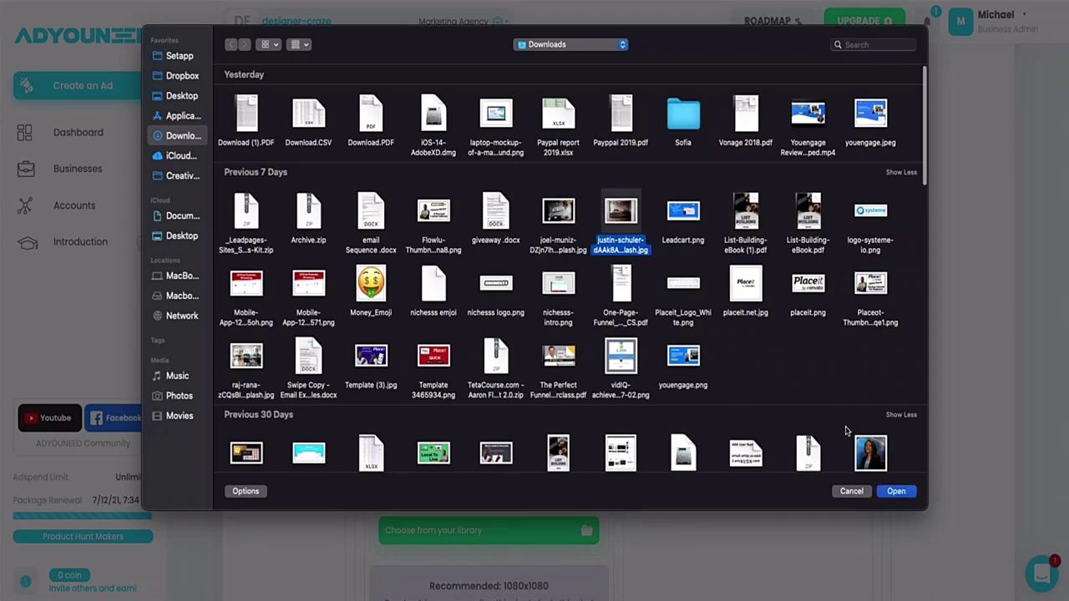
{"action": "left_click", "coordinate": [895, 491]}
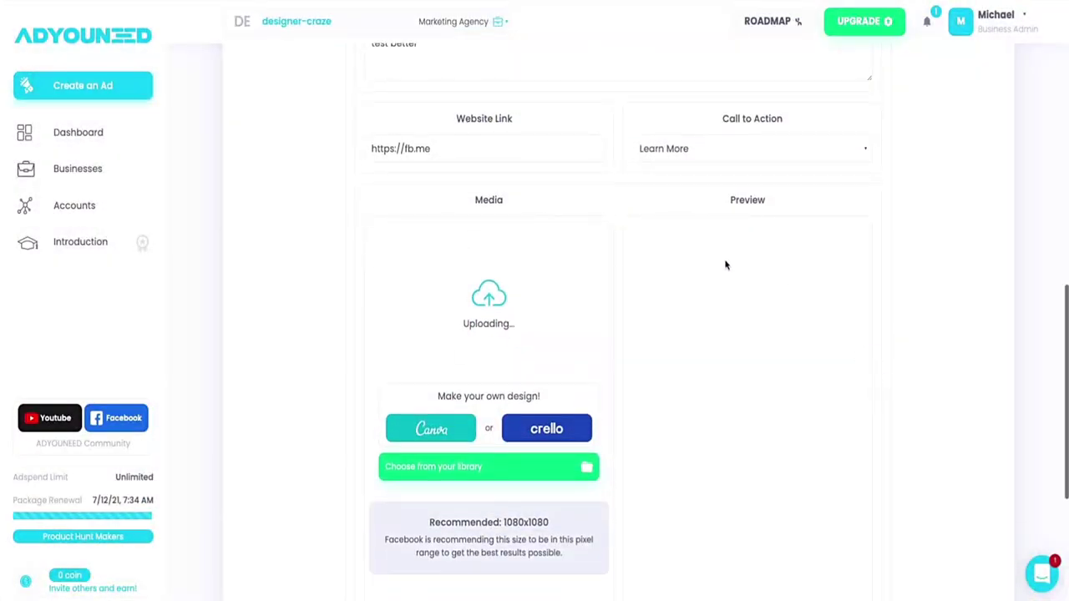
{"action": "scroll", "coordinate": [742, 261], "scroll_direction": "down", "scroll_amount": 1}
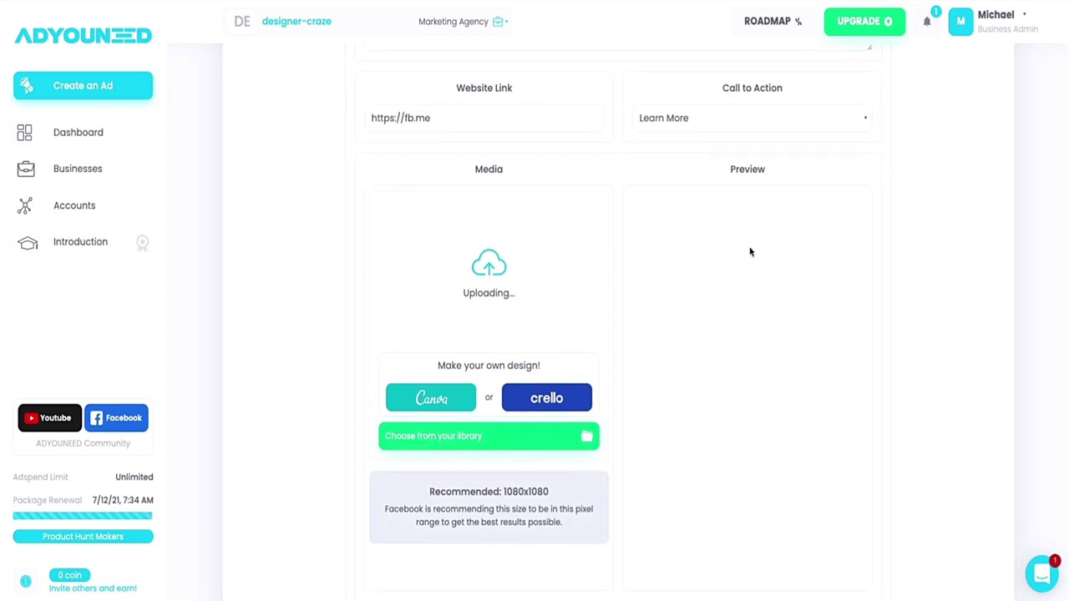
{"action": "scroll", "coordinate": [738, 342], "scroll_direction": "down", "scroll_amount": 1}
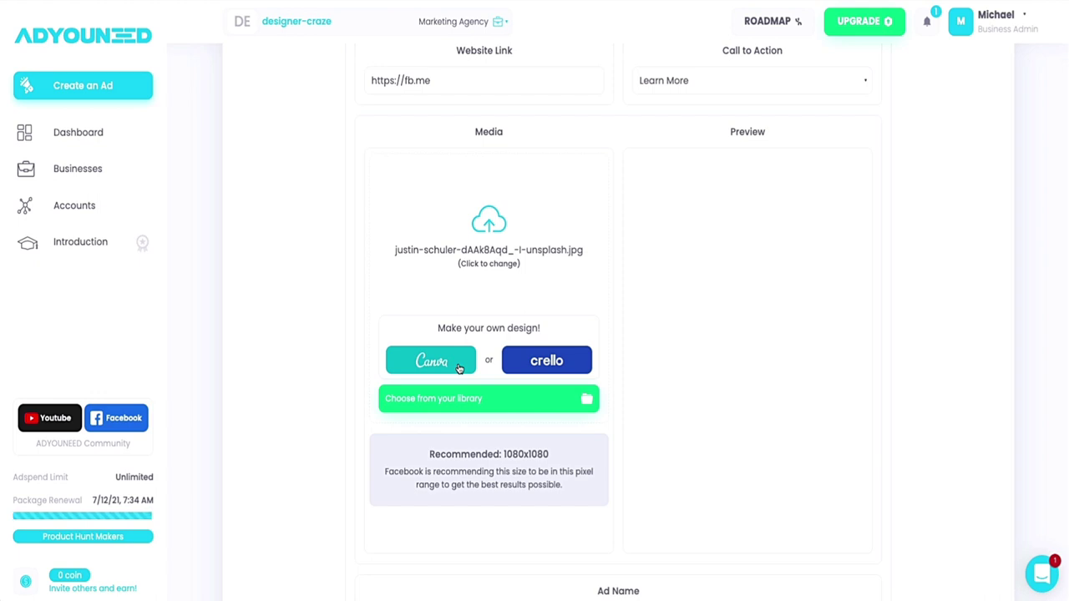
Step: Enter "Test n" as the ad name and continue to the review and publish stage
{"action": "scroll", "coordinate": [460, 367], "scroll_direction": "down", "scroll_amount": 1}
{"action": "scroll", "coordinate": [510, 423], "scroll_direction": "down", "scroll_amount": 2}
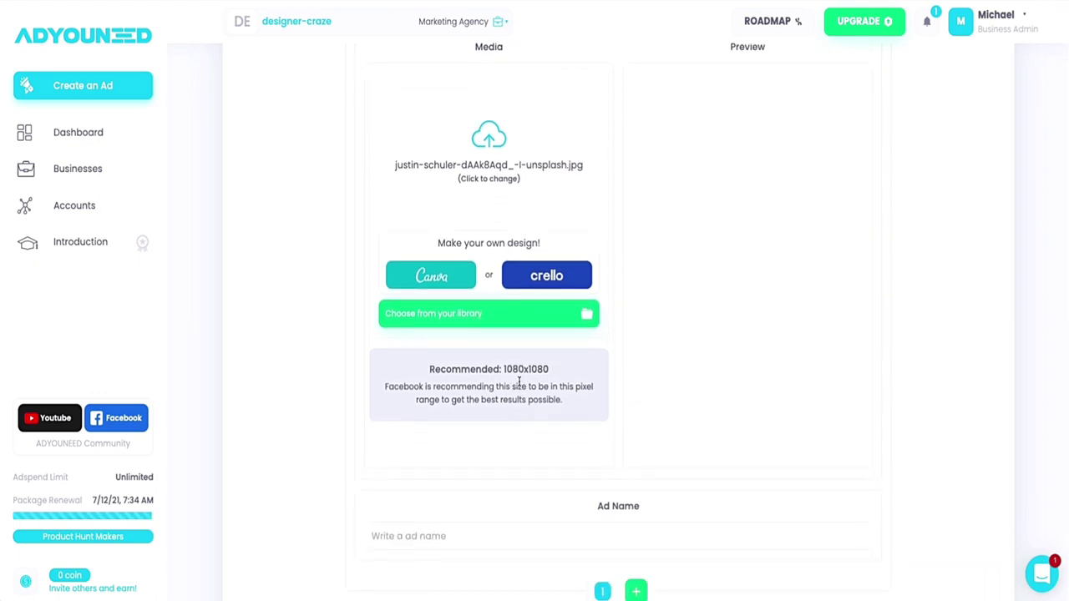
{"action": "scroll", "coordinate": [553, 383], "scroll_direction": "down", "scroll_amount": 4}
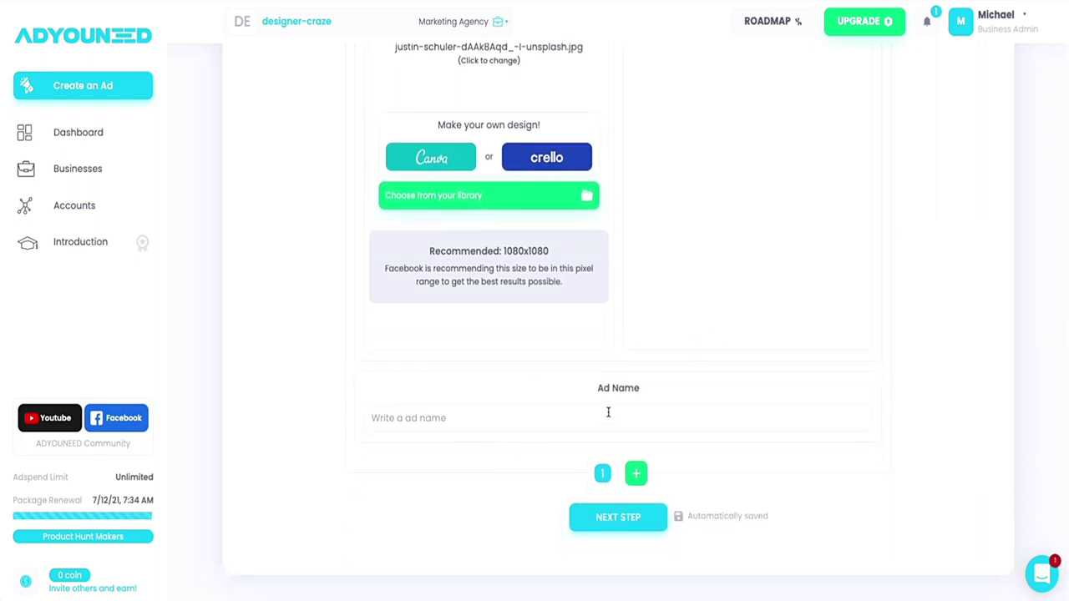
{"action": "left_click", "coordinate": [461, 420]}
{"action": "type", "text": "Test n"}
{"action": "left_click", "coordinate": [596, 519]}
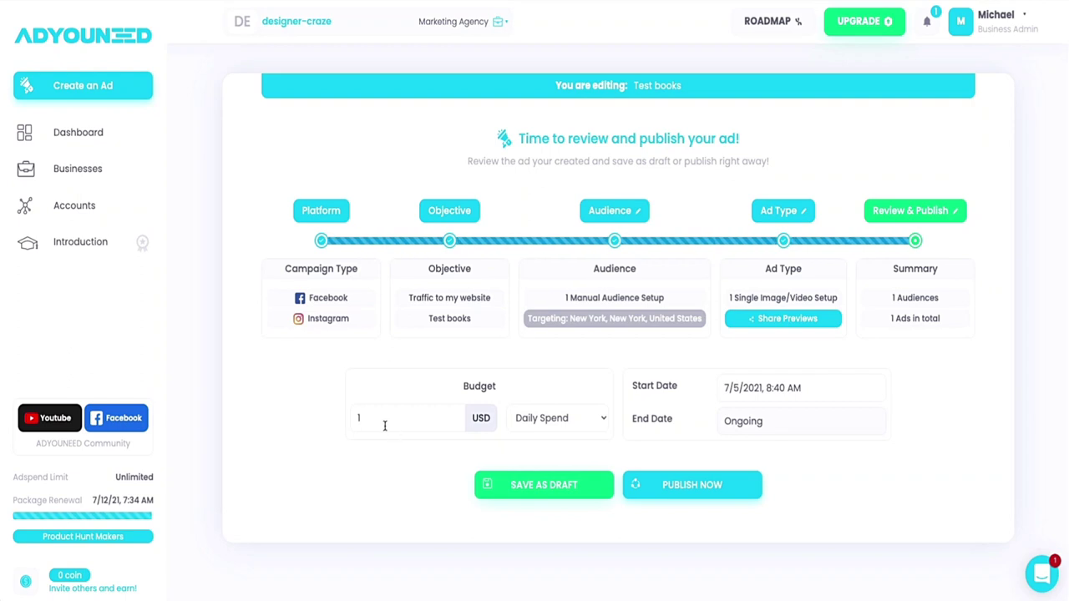
Step: Keep the budget on Daily Spend and set the campaign's end date to 7/6/2021, 8:45 AM
{"action": "left_click", "coordinate": [568, 427]}
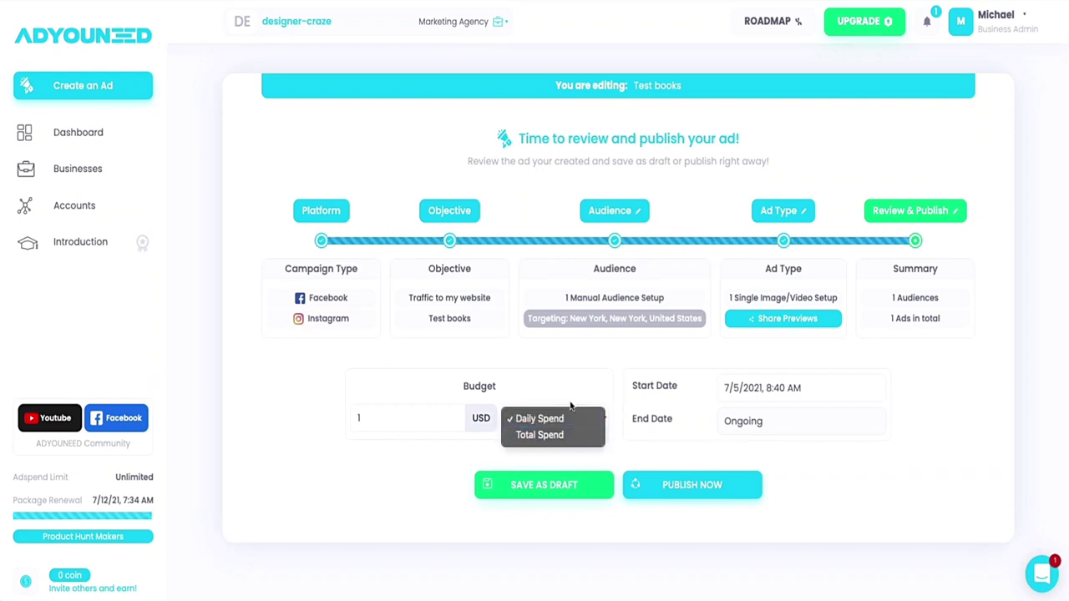
{"action": "left_click", "coordinate": [572, 407]}
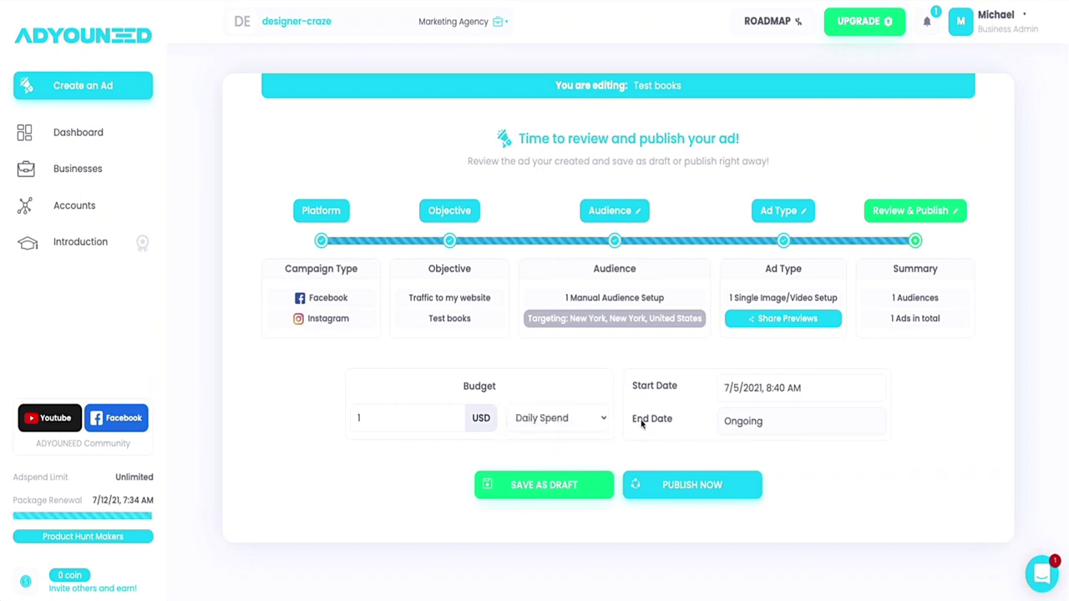
{"action": "left_click", "coordinate": [790, 431]}
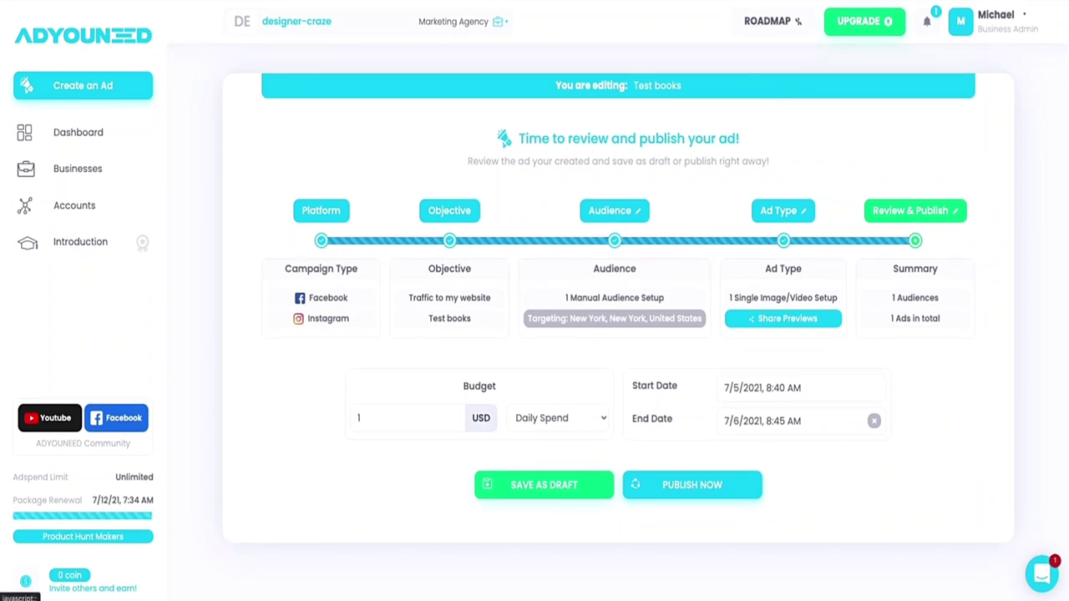
Step: Open ADYOUNEED's roadmap and look over the features listed as in progress, soon and future
{"action": "left_click", "coordinate": [783, 318]}
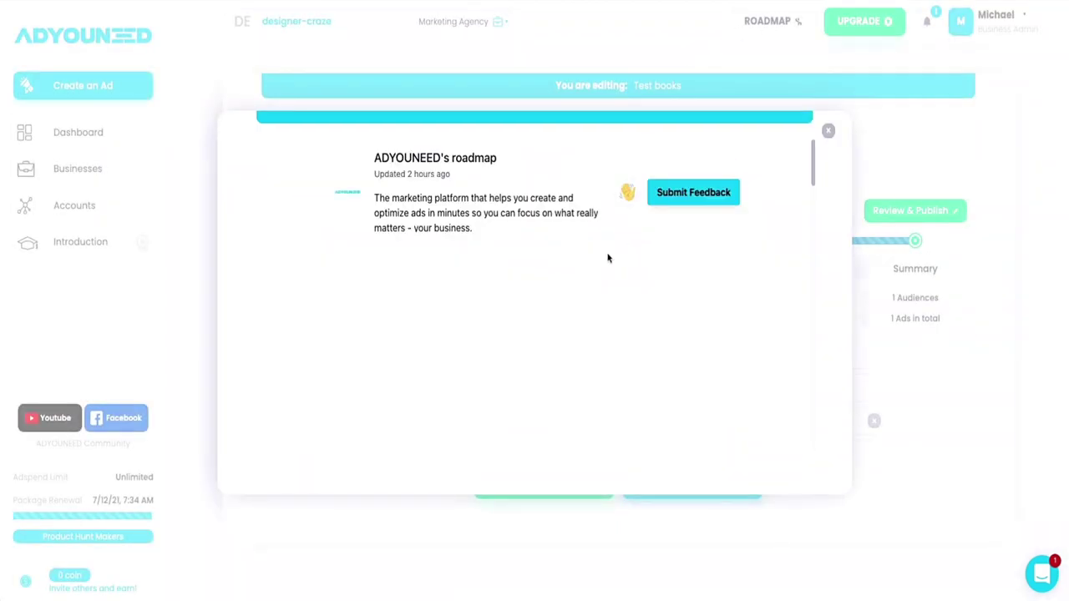
{"action": "scroll", "coordinate": [610, 258], "scroll_direction": "down", "scroll_amount": 2}
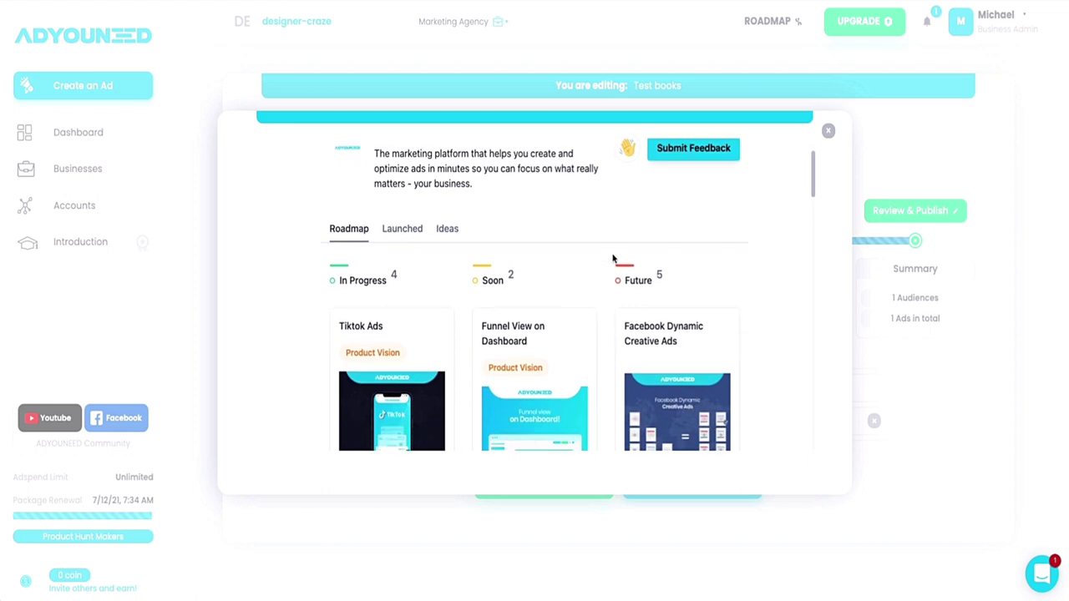
{"action": "scroll", "coordinate": [613, 258], "scroll_direction": "down", "scroll_amount": 1}
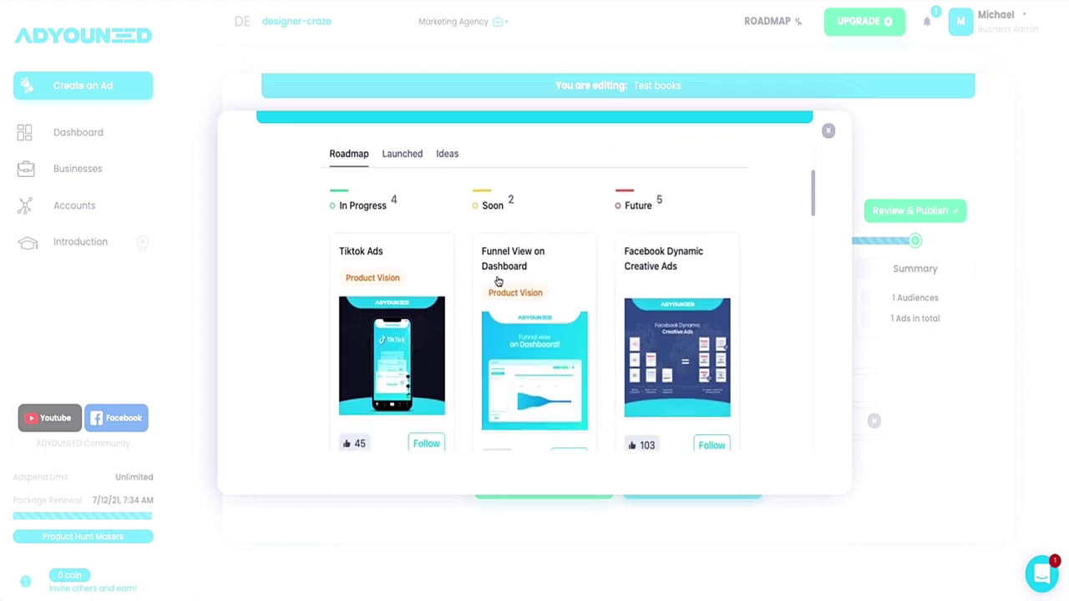
{"action": "scroll", "coordinate": [468, 280], "scroll_direction": "up", "scroll_amount": 3}
Step: View the roadmap's launched features, including the Crello integration, and its ideas section
{"action": "left_click", "coordinate": [406, 275]}
{"action": "scroll", "coordinate": [578, 267], "scroll_direction": "down", "scroll_amount": 3}
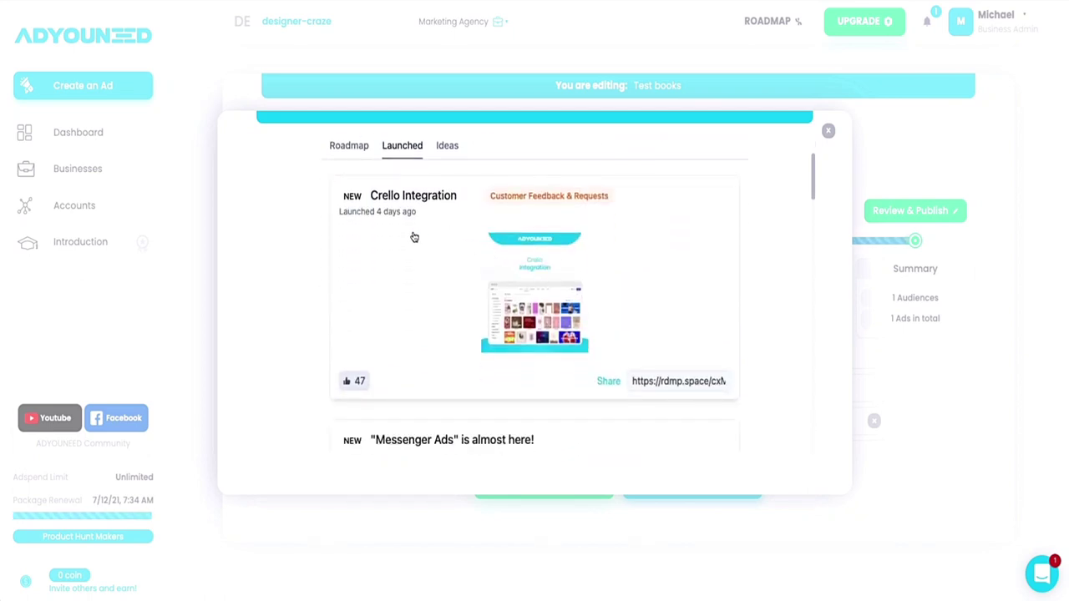
{"action": "left_click", "coordinate": [445, 147]}
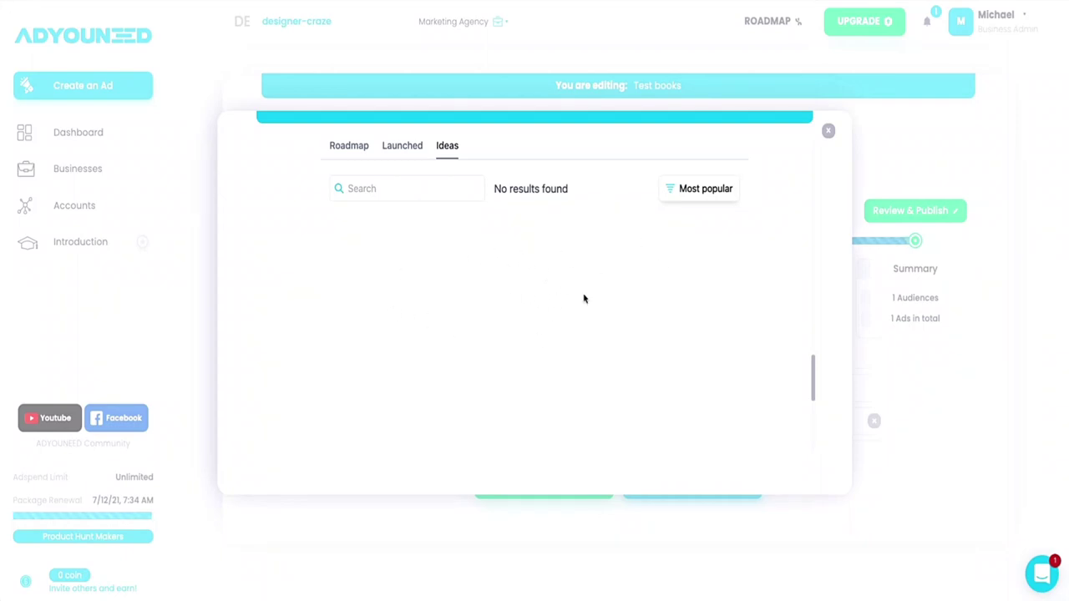
Step: Return to the planned features of the roadmap and browse through its complete columns
{"action": "left_click", "coordinate": [352, 155]}
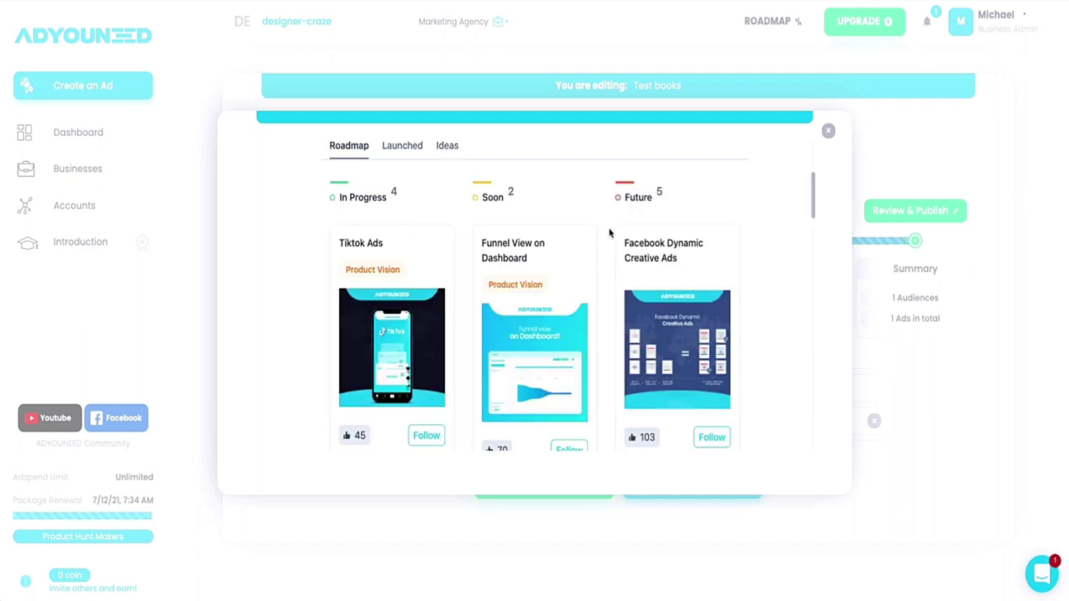
{"action": "scroll", "coordinate": [739, 235], "scroll_direction": "down", "scroll_amount": 1}
{"action": "scroll", "coordinate": [739, 234], "scroll_direction": "down", "scroll_amount": 1}
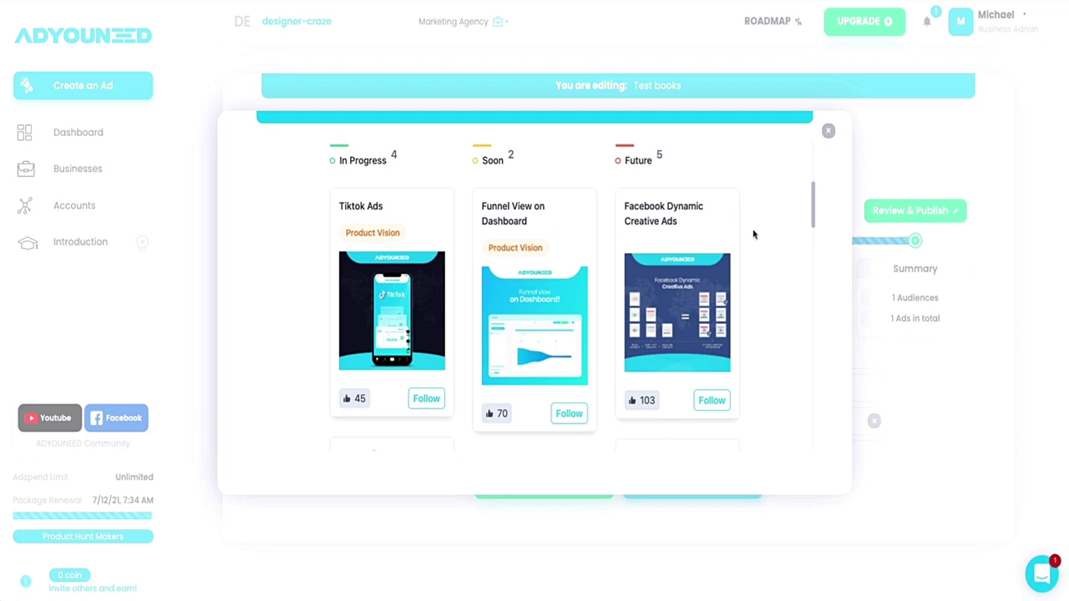
{"action": "scroll", "coordinate": [753, 234], "scroll_direction": "down", "scroll_amount": 5}
{"action": "scroll", "coordinate": [754, 229], "scroll_direction": "up", "scroll_amount": 10}
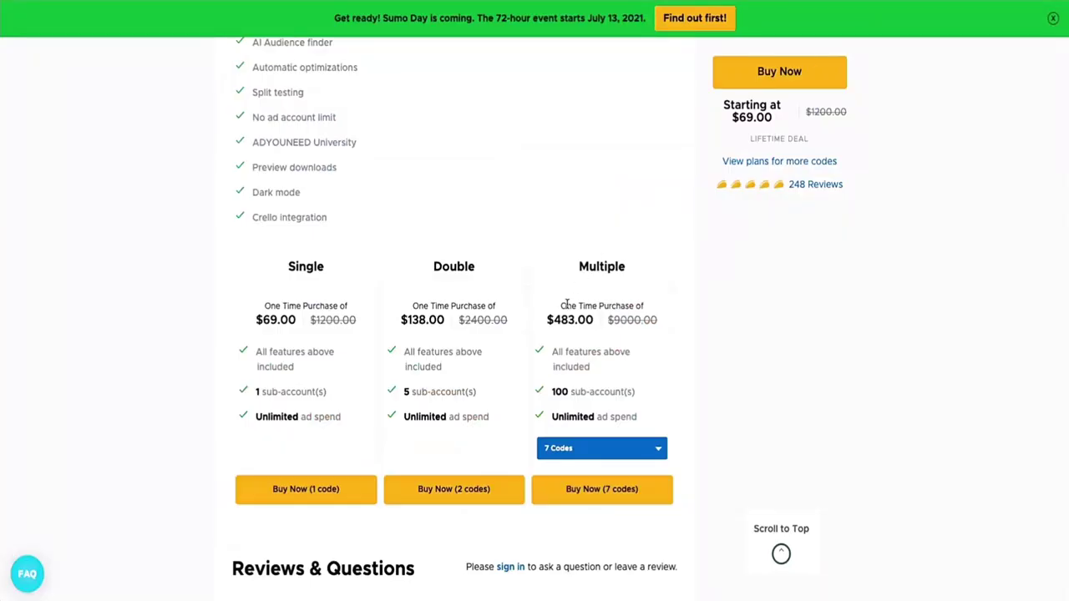
Step: On the ADYOUNEED lifetime deal page, review the features included in all plans and compare the Single, Double and Multiple plans
{"action": "scroll", "coordinate": [567, 306], "scroll_direction": "up", "scroll_amount": 1}
{"action": "scroll", "coordinate": [526, 306], "scroll_direction": "up", "scroll_amount": 1}
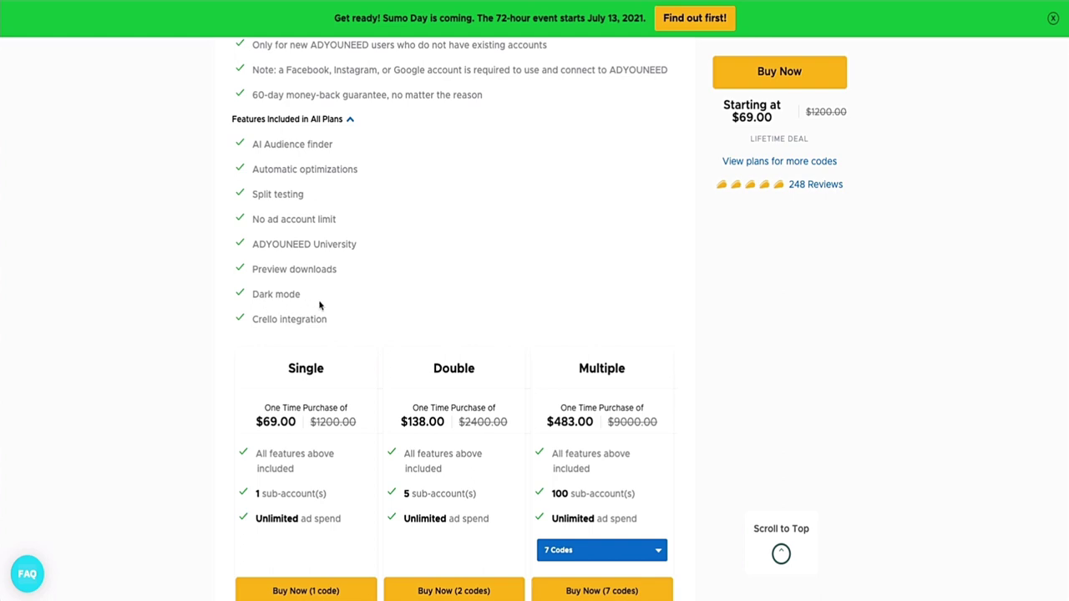
{"action": "scroll", "coordinate": [309, 303], "scroll_direction": "down", "scroll_amount": 1}
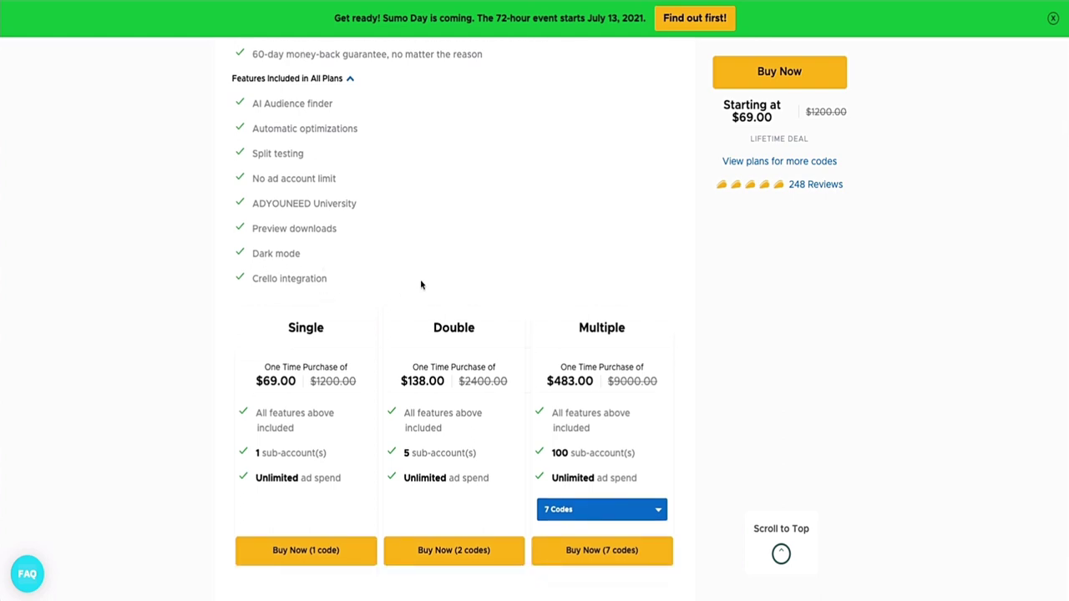
{"action": "scroll", "coordinate": [421, 285], "scroll_direction": "down", "scroll_amount": 3}
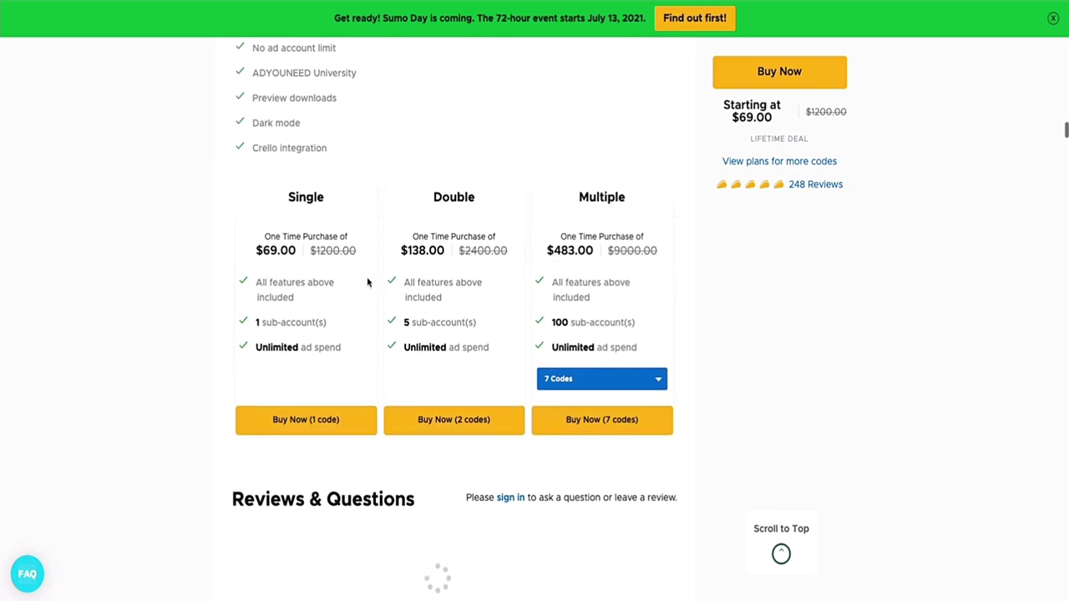